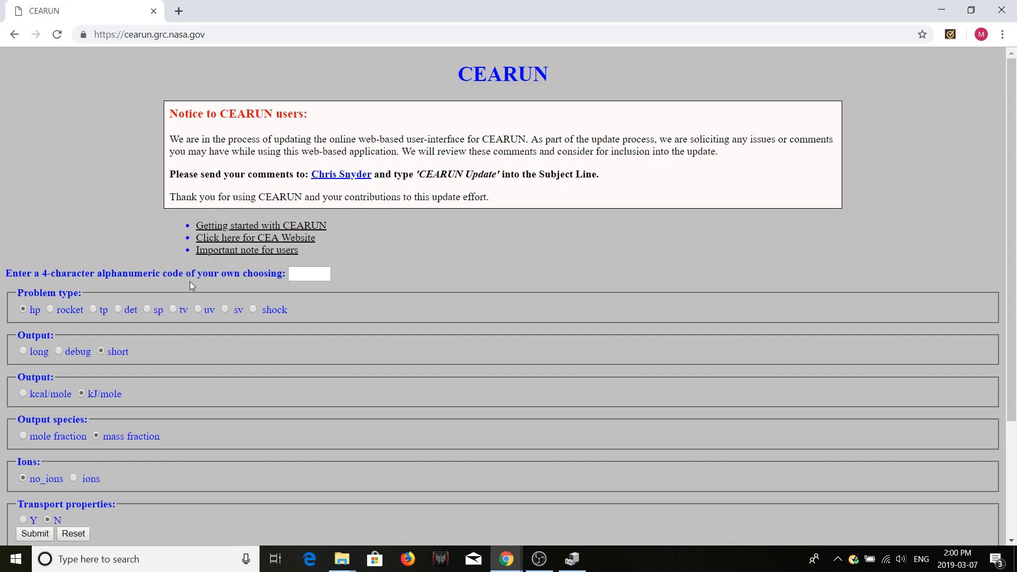
- Submit a rocket problem with the code TEST, keeping the other output, ion and transport options at their defaults
left_click(50, 309)
scroll(141, 395, "down", 1)
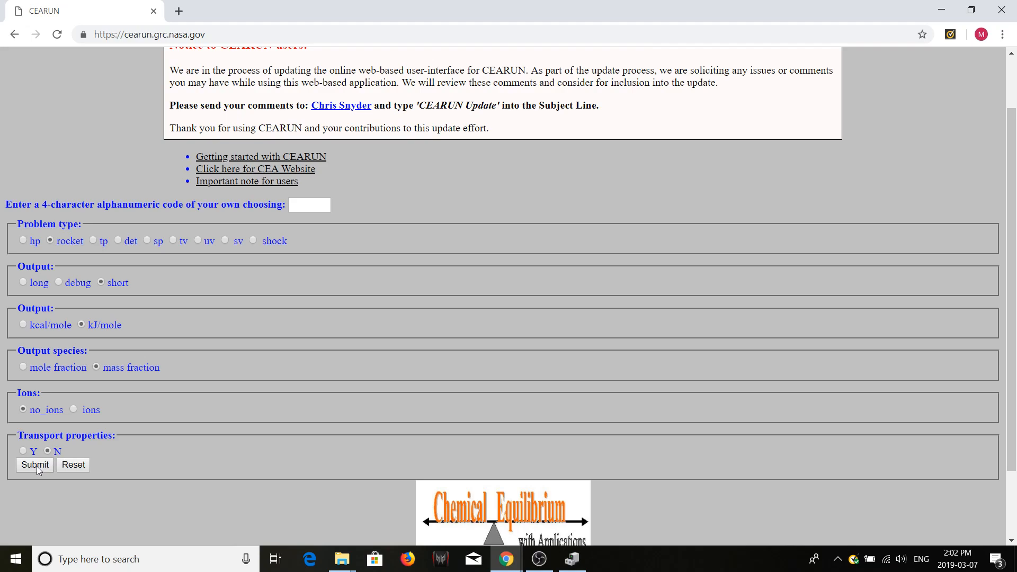
left_click(301, 208)
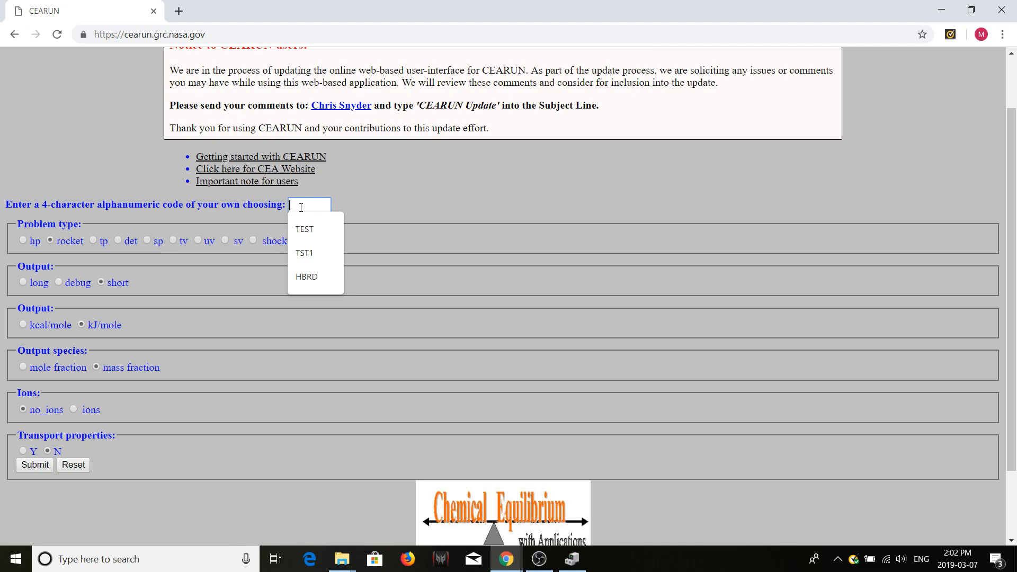
type("TEST")
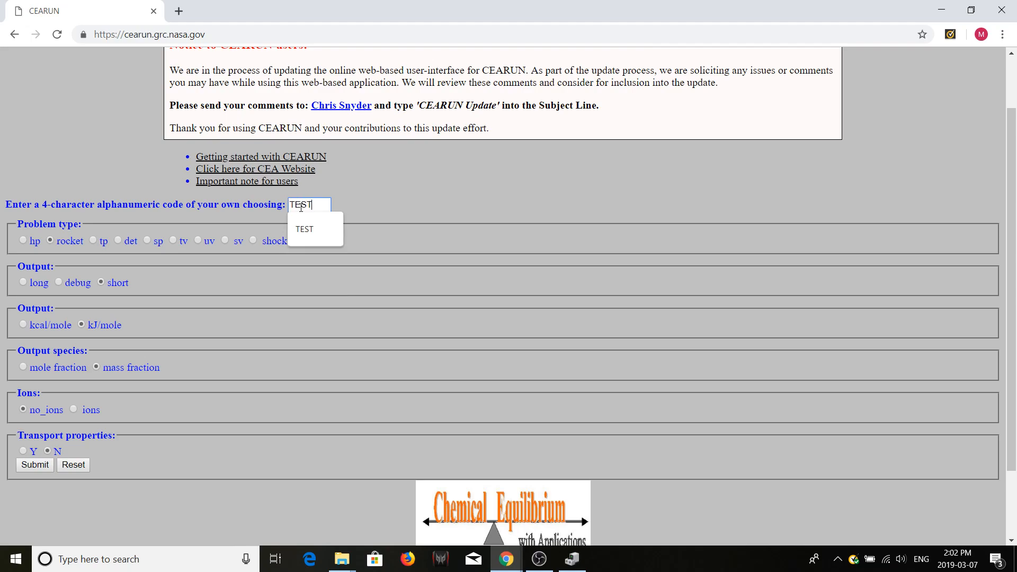
left_click(399, 213)
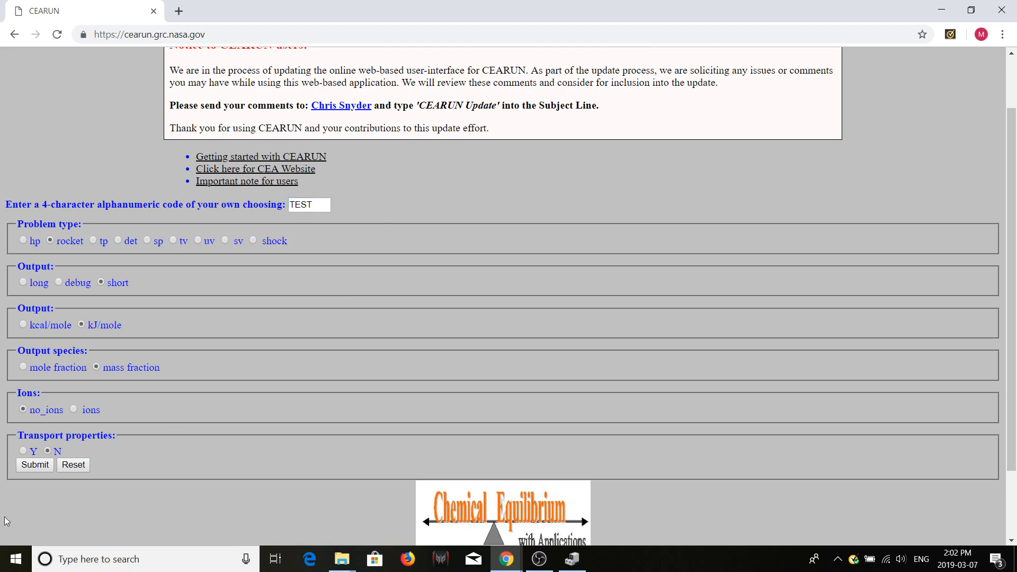
left_click(35, 465)
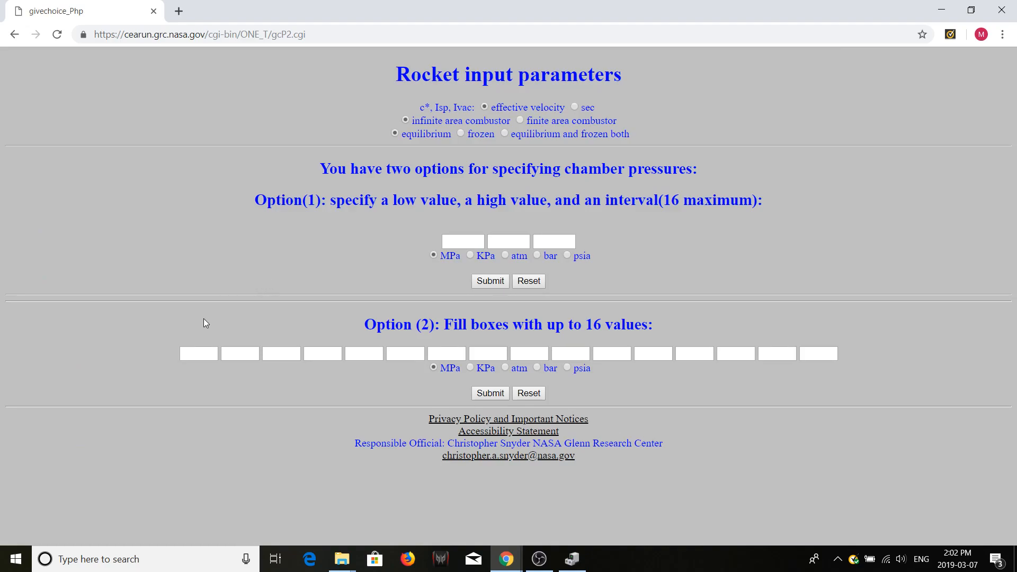
left_click(182, 349)
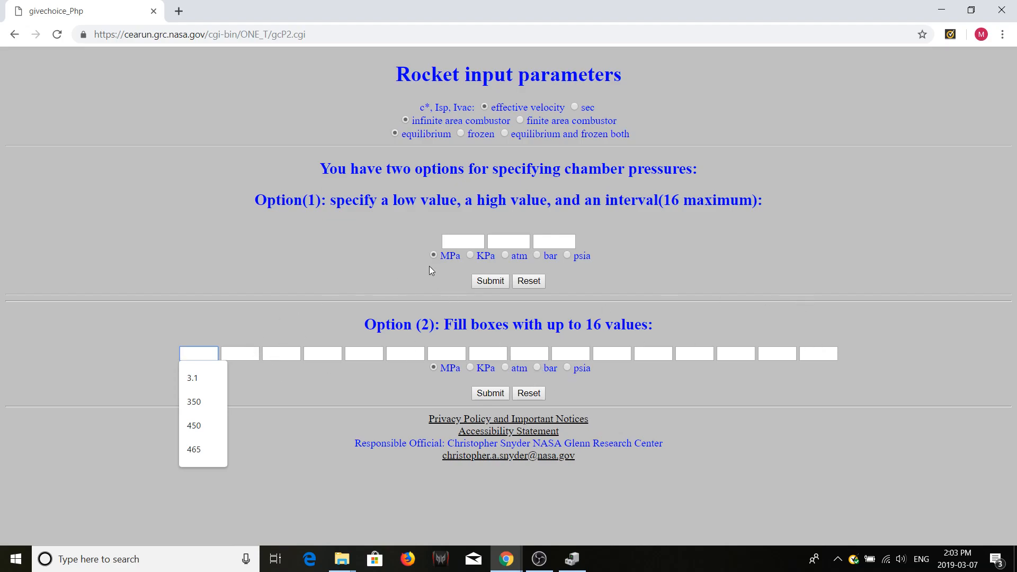
left_click(450, 242)
left_click(545, 239)
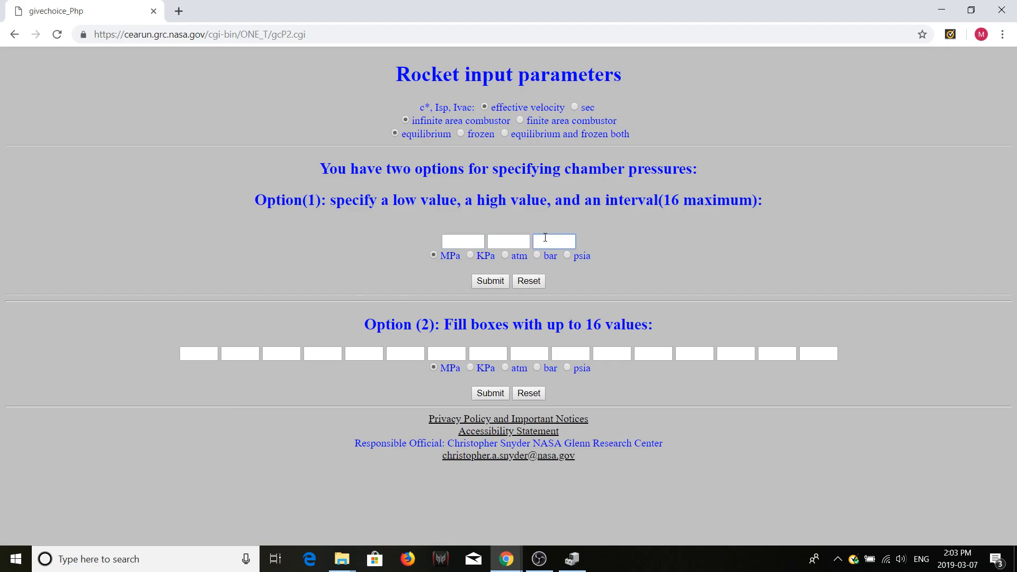
left_click(451, 243)
left_click(517, 243)
left_click(557, 241)
left_click(537, 367)
left_click(207, 355)
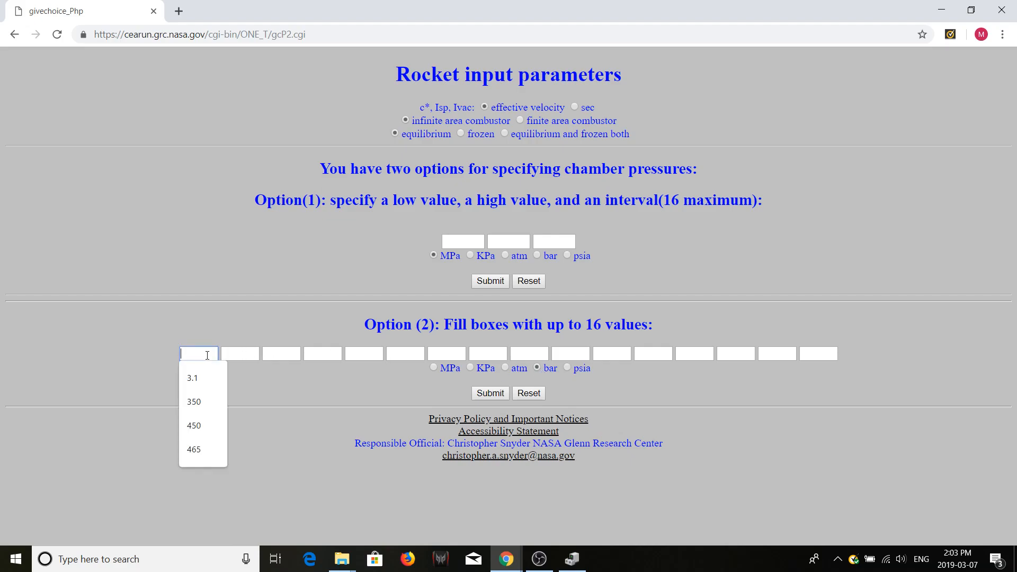
left_click(219, 325)
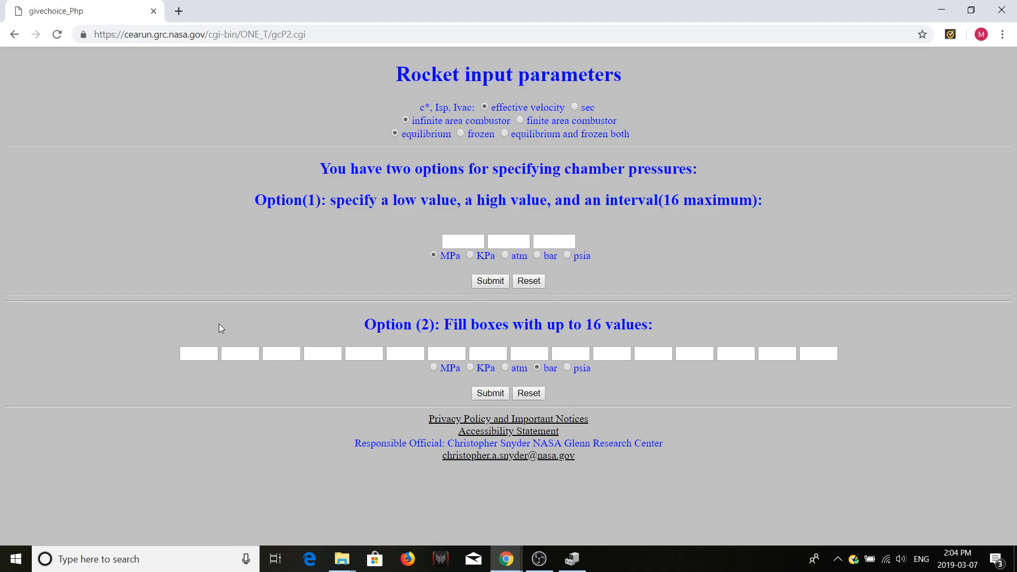
left_click(203, 353)
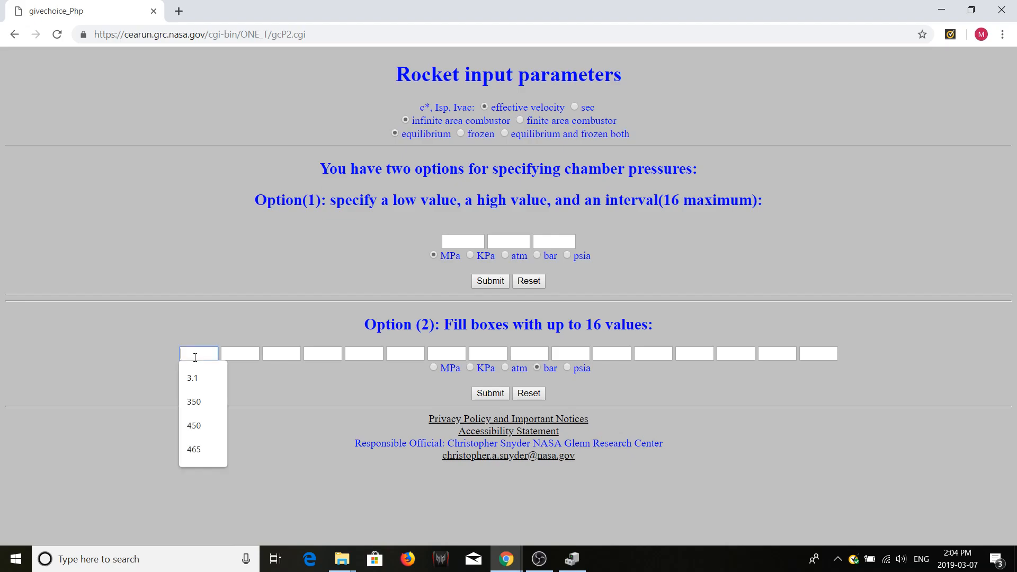
left_click(221, 328)
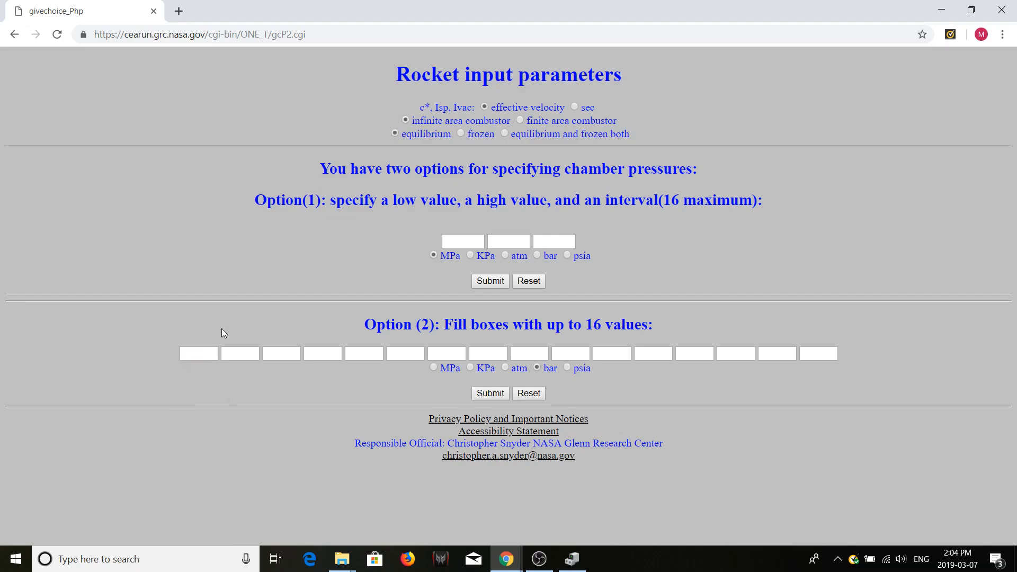
- Submit a single chamber pressure of 465 psia under Option 2 and choose to pick the fuel from the periodic chart
left_click(566, 367)
left_click(205, 355)
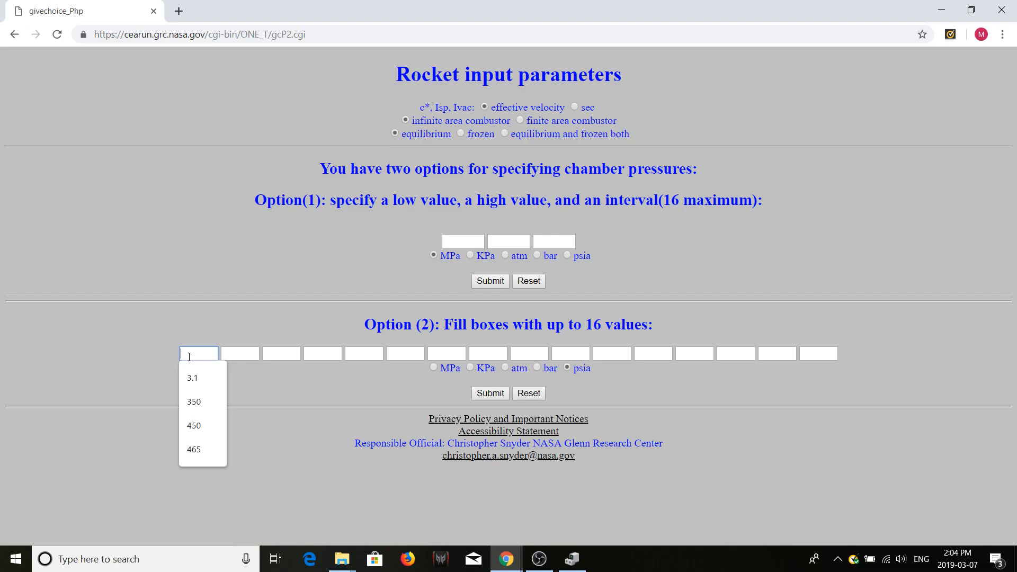
type("1")
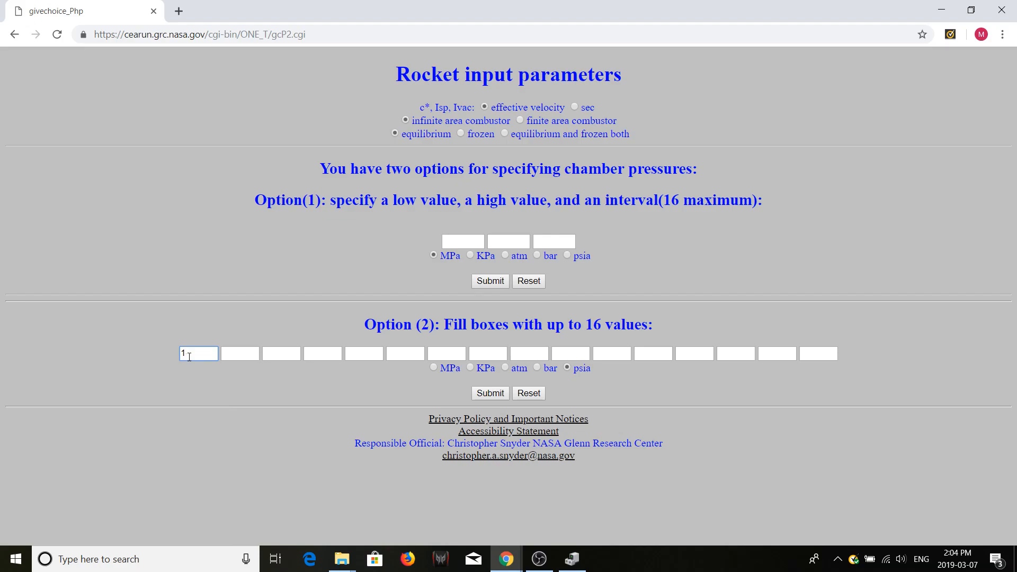
key("BackSpace")
type("465")
left_click(282, 405)
left_click(486, 394)
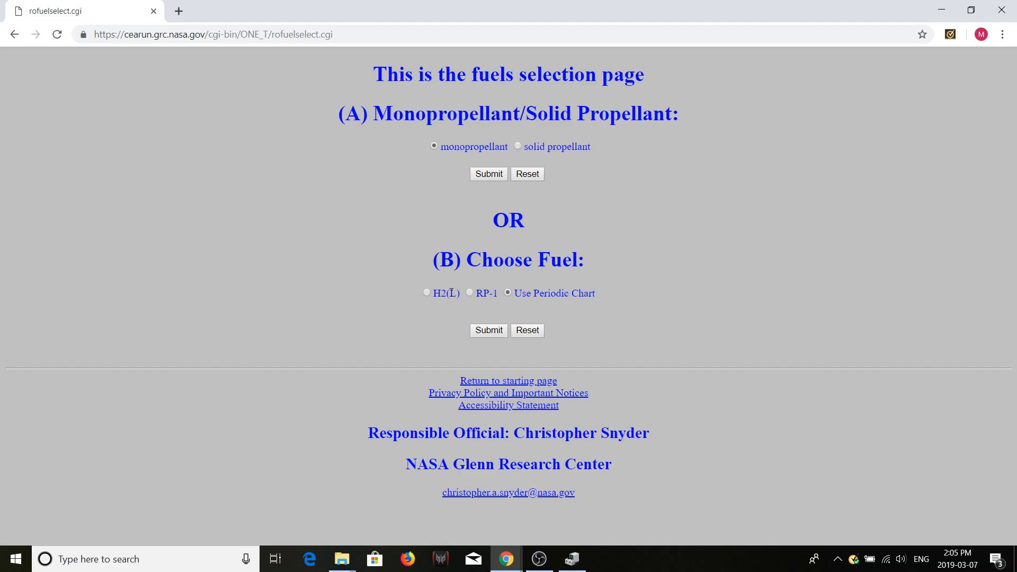
left_click(487, 331)
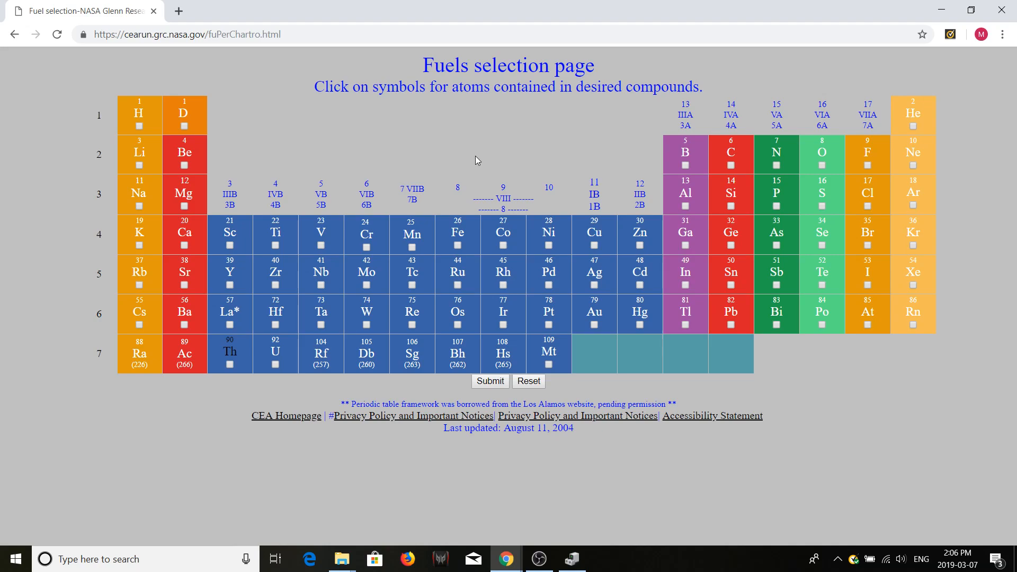
- Look up paraffin wax on Wikipedia in a new tab and examine its chemical formula
key("ctrl+t")
type("pa")
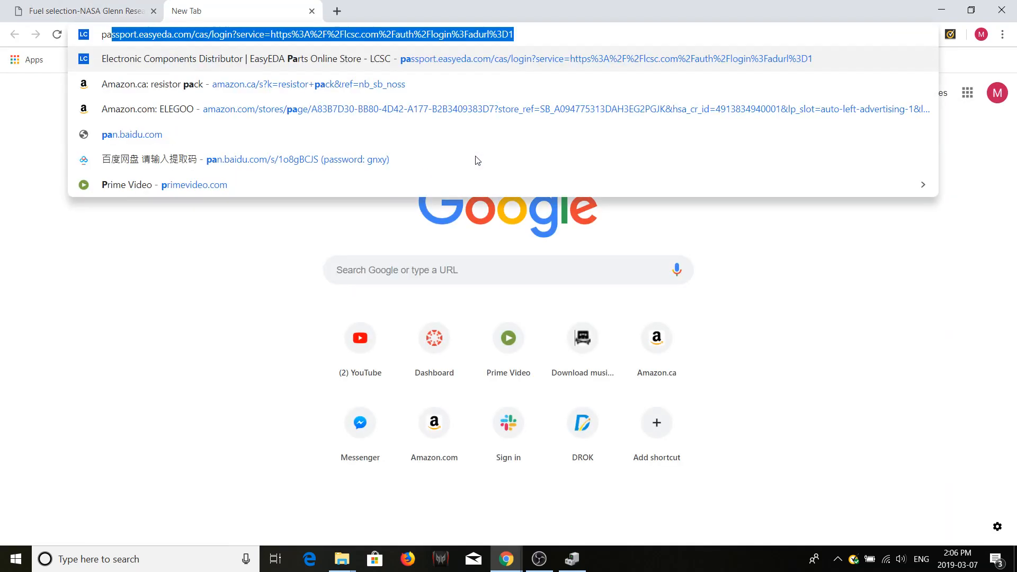
type("rrafin")
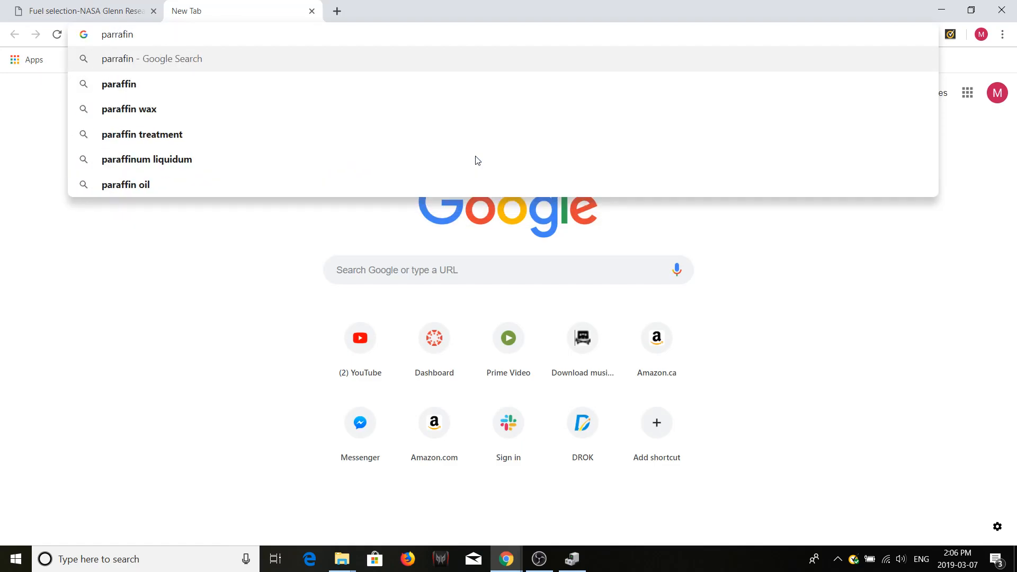
key("Down")
key("Down")
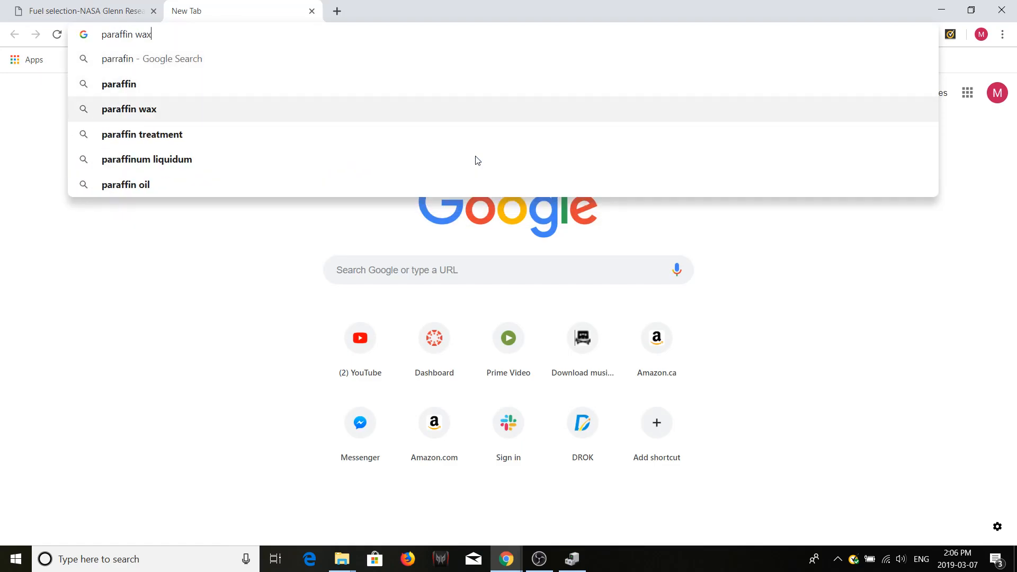
key("Return")
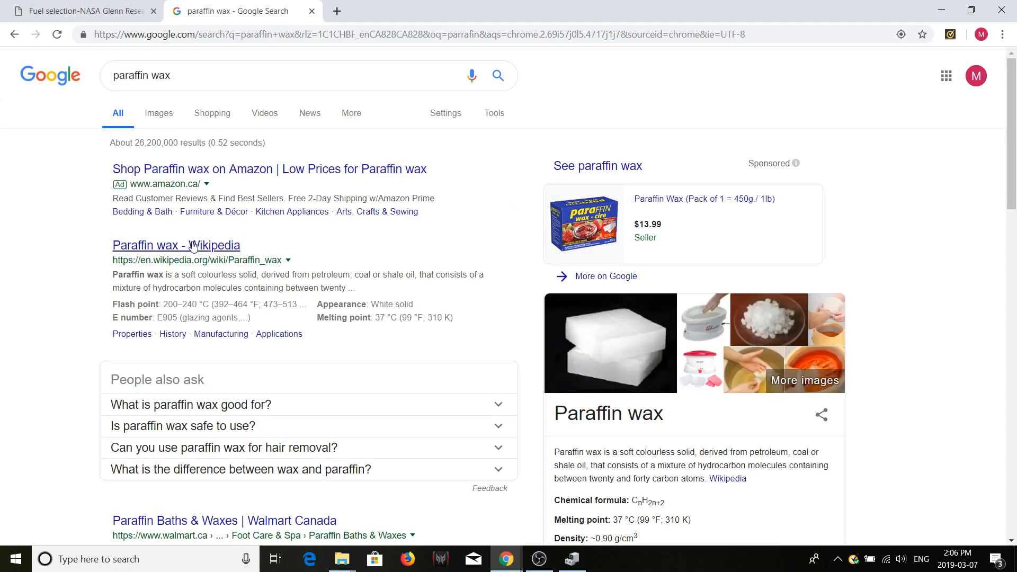
left_click(194, 247)
scroll(481, 328, "down", 3)
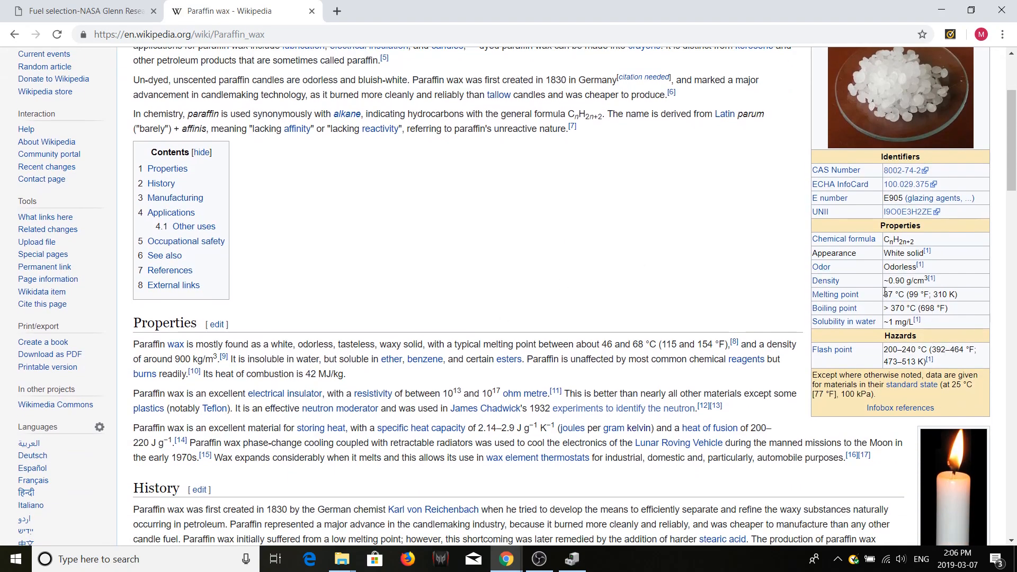
left_click_drag(915, 241, 884, 241)
left_click(731, 263)
- Back on the fuels selection page, list the compounds containing C and H and select paraffin as the fuel
left_click(103, 12)
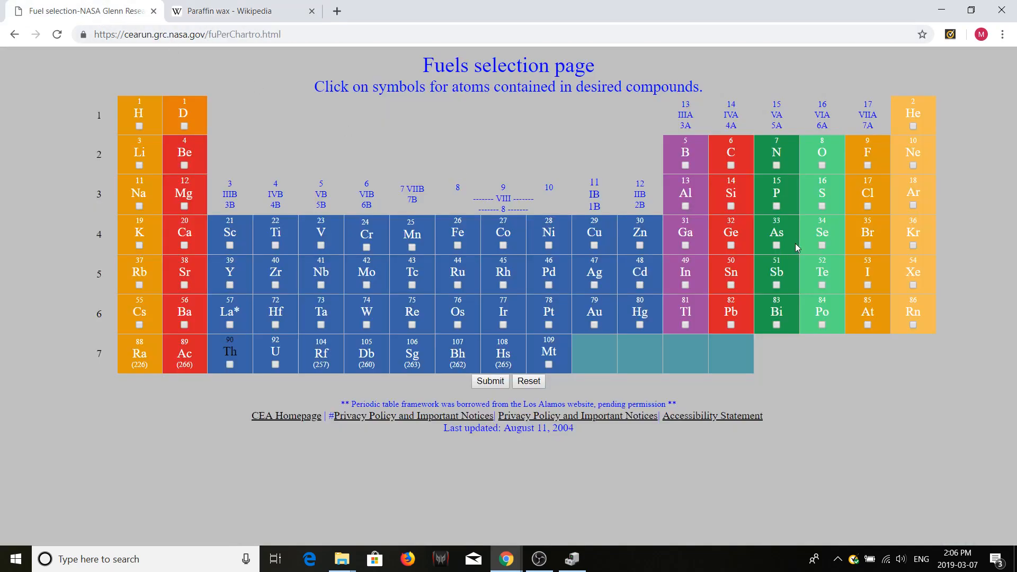
left_click(731, 165)
left_click(139, 125)
left_click(476, 387)
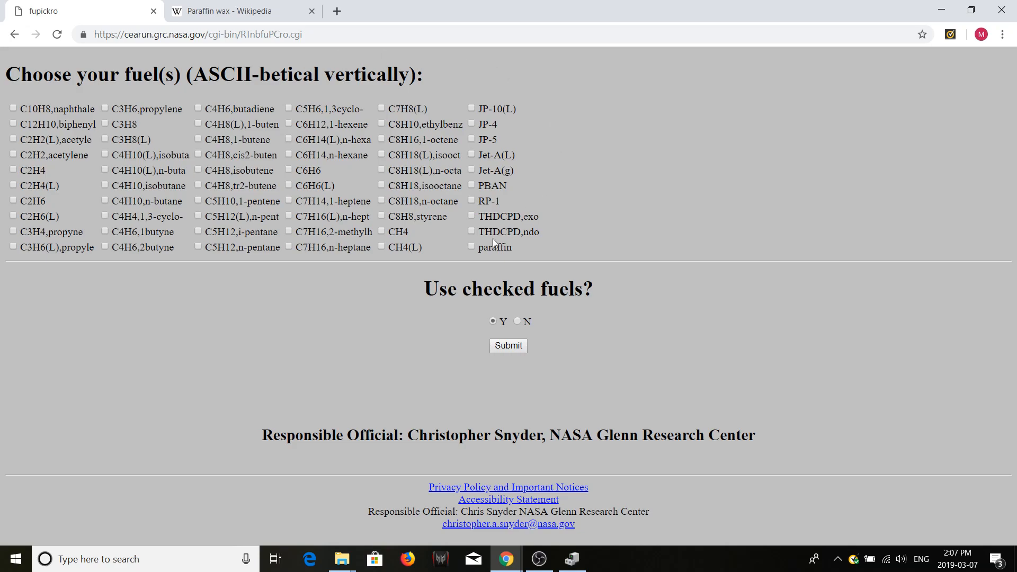
left_click(472, 247)
- Examine the names of other listed hydrocarbon fuels, such as styrene, 1-pentene and isobutane
left_click_drag(442, 216, 394, 222)
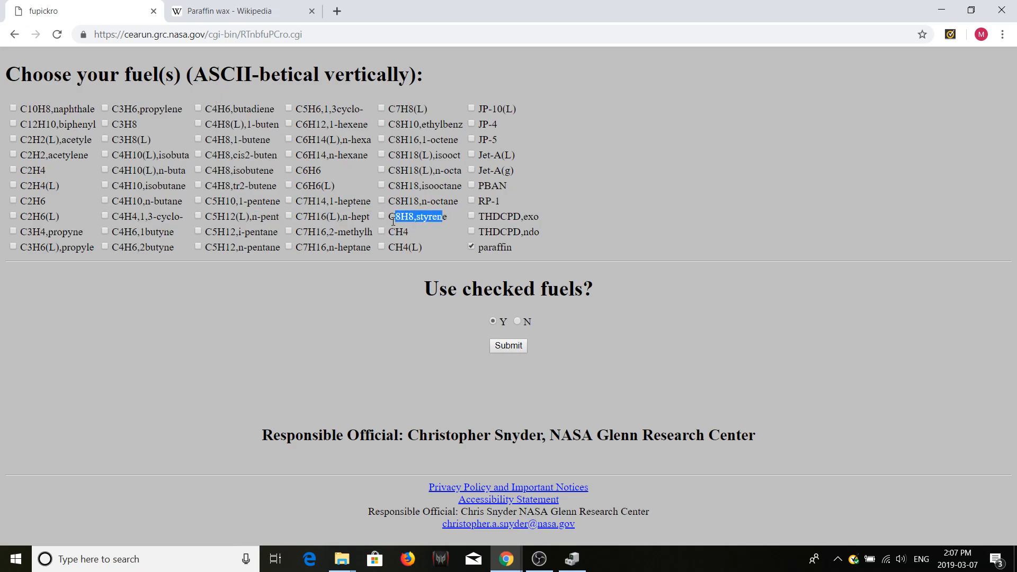
left_click(396, 222)
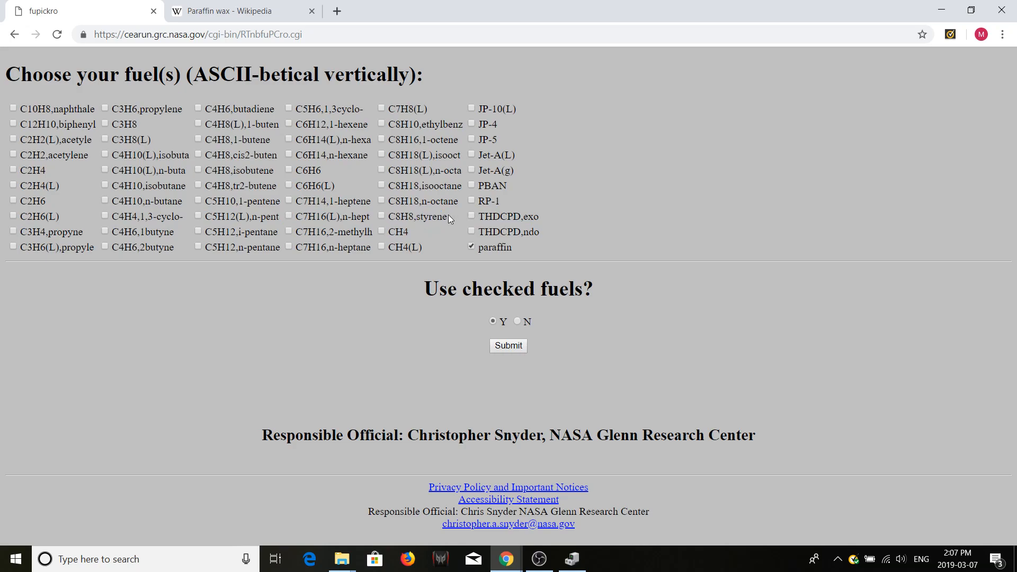
left_click_drag(448, 218, 389, 219)
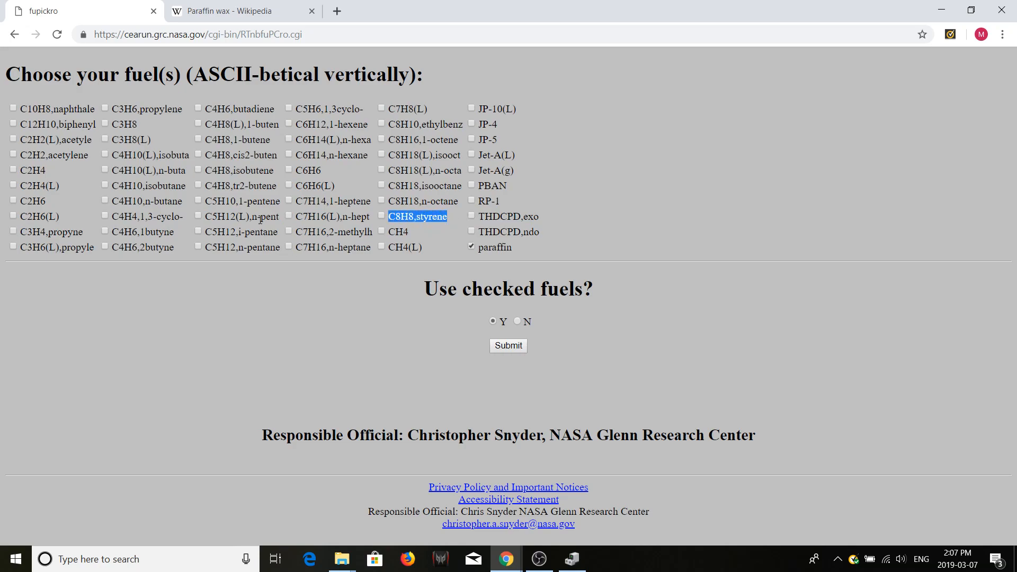
left_click_drag(205, 201, 267, 200)
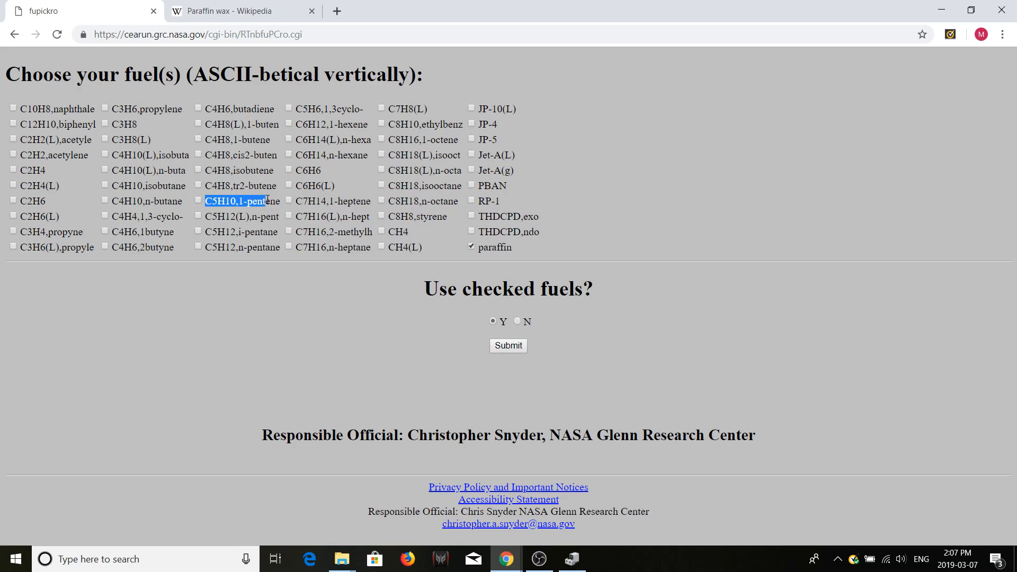
left_click_drag(113, 187, 181, 187)
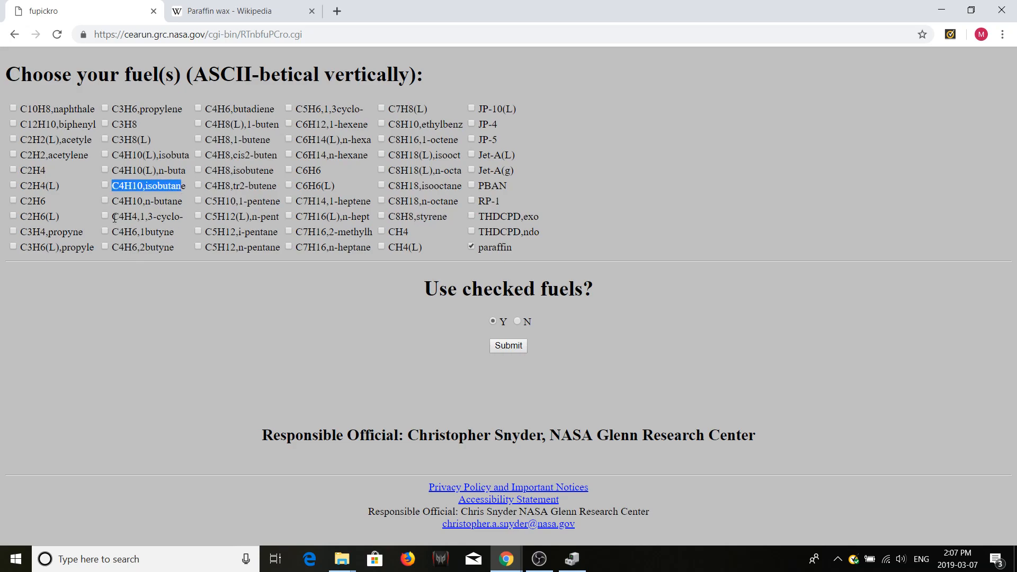
left_click_drag(113, 216, 188, 217)
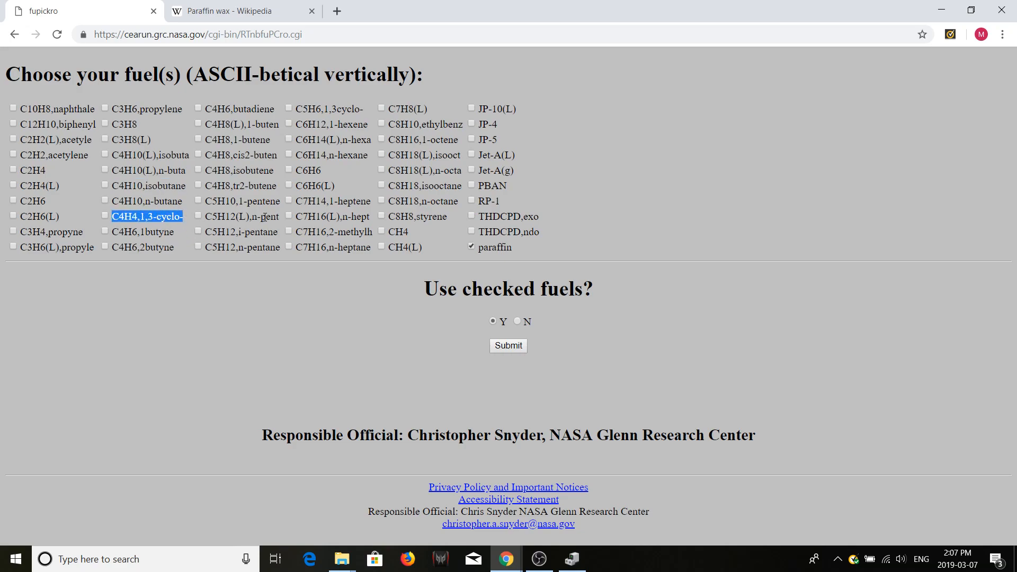
right_click(259, 242)
right_click(234, 250)
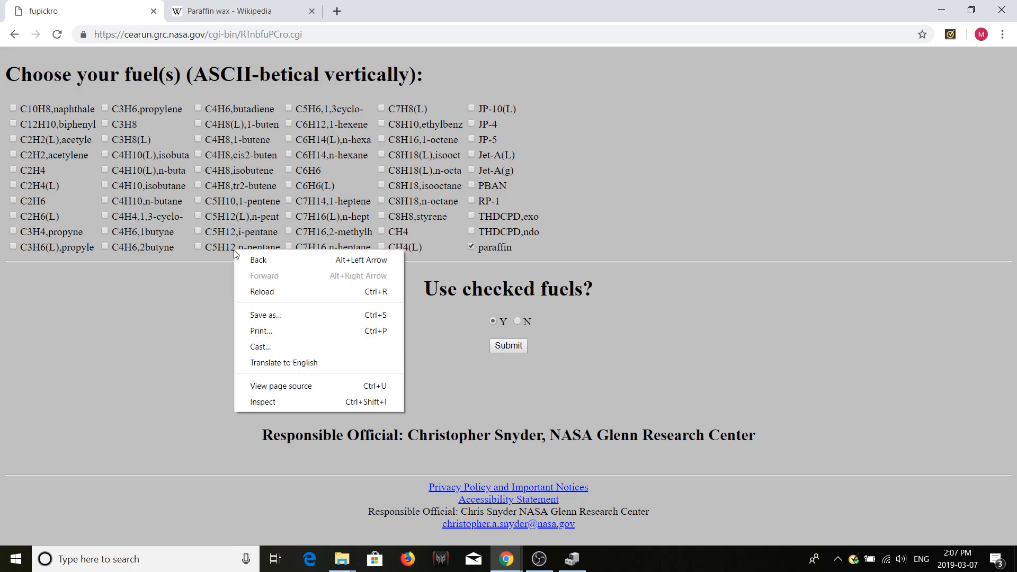
left_click(185, 330)
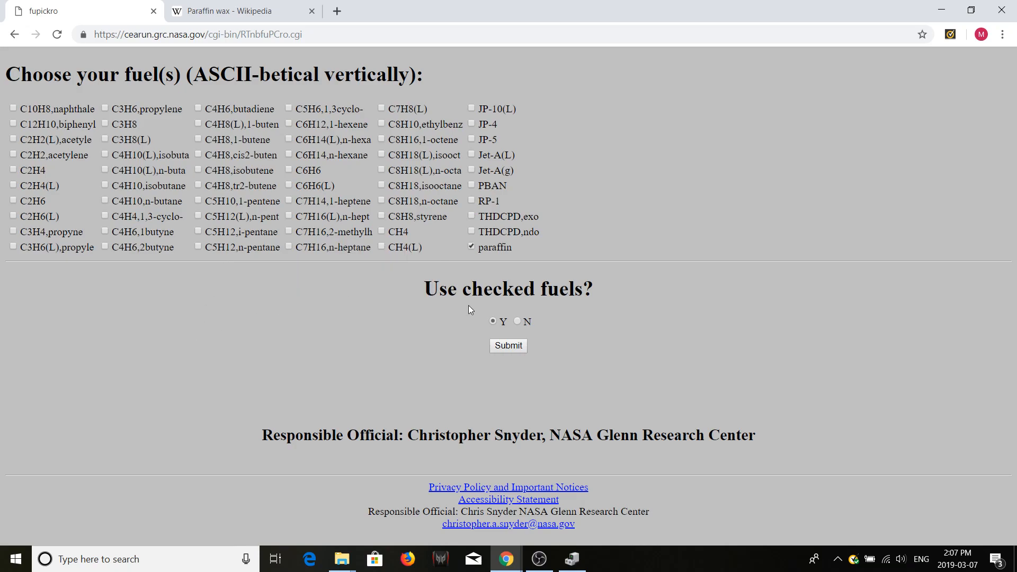
- Submit paraffin as the checked fuel and decline to add more fuels
left_click(502, 347)
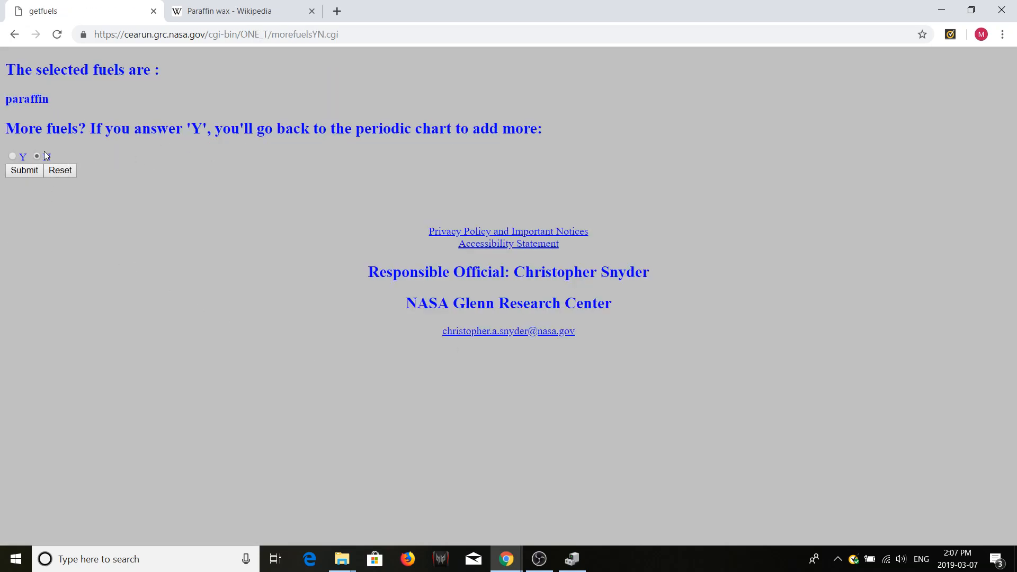
left_click(36, 169)
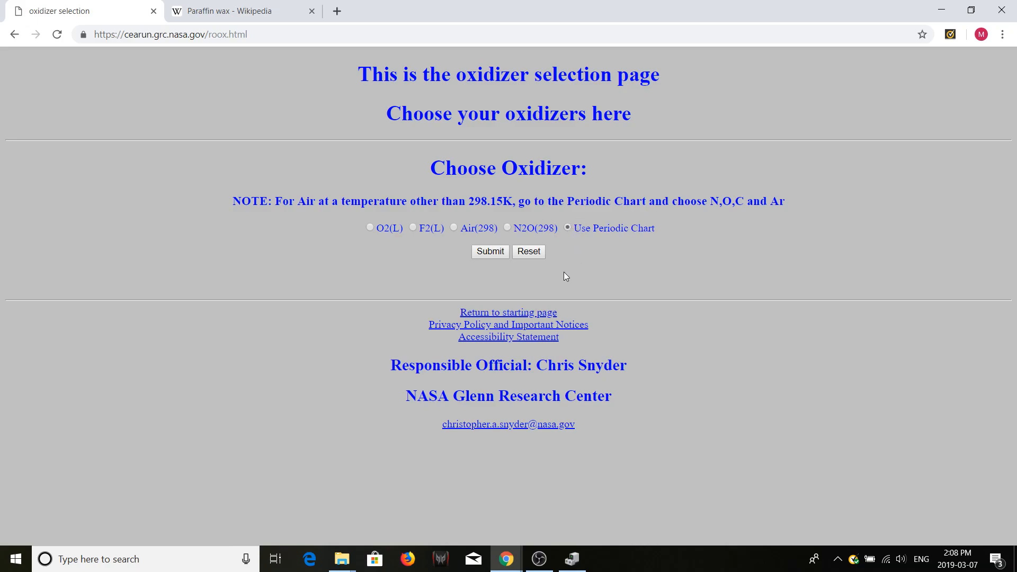
- Choose the oxidizer through the periodic chart, listing compounds that contain N and O
left_click(489, 252)
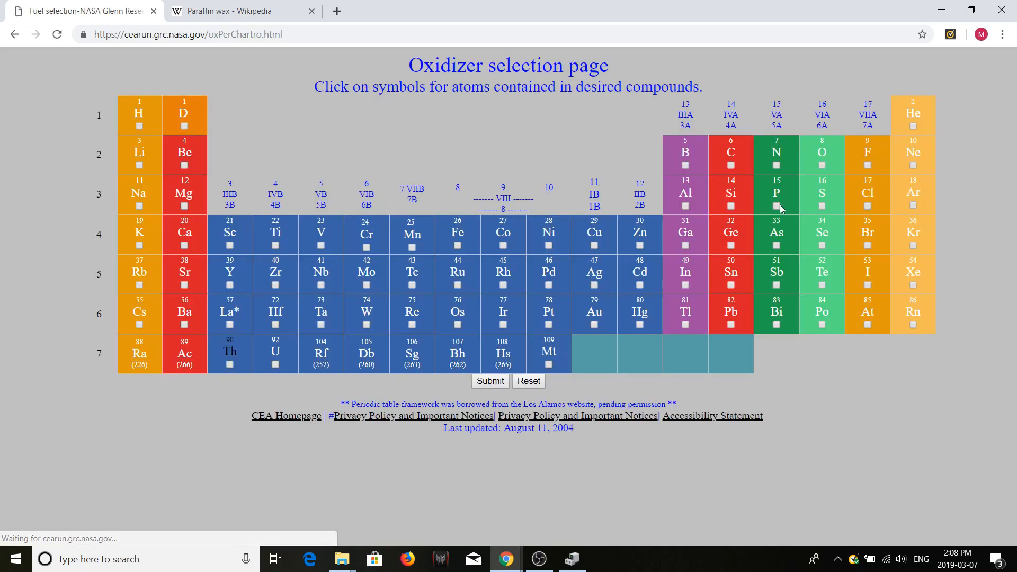
left_click(776, 165)
left_click(821, 166)
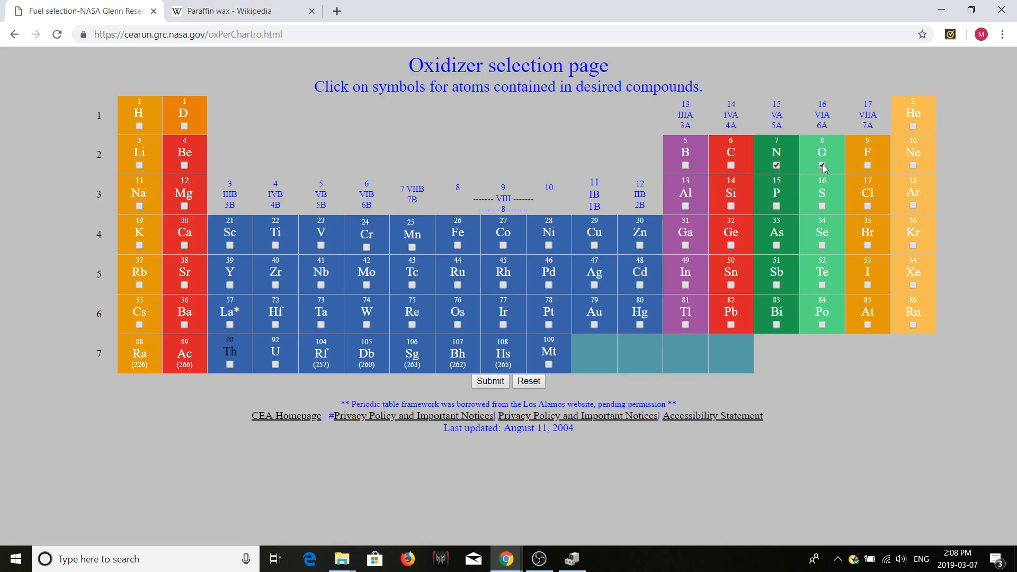
left_click(488, 380)
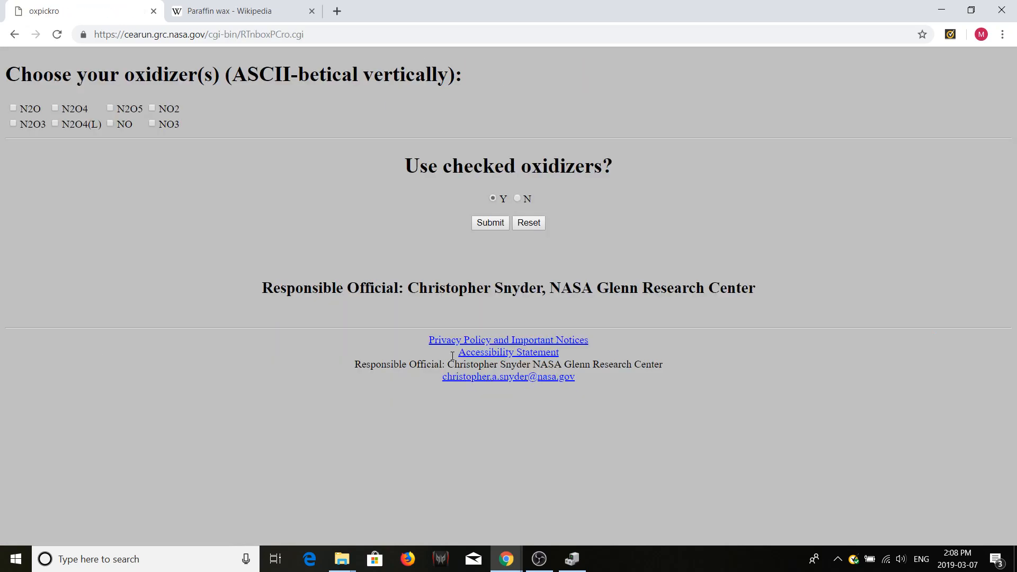
- Select N2O as the only oxidizer and decline to add more oxidizers
left_click(13, 108)
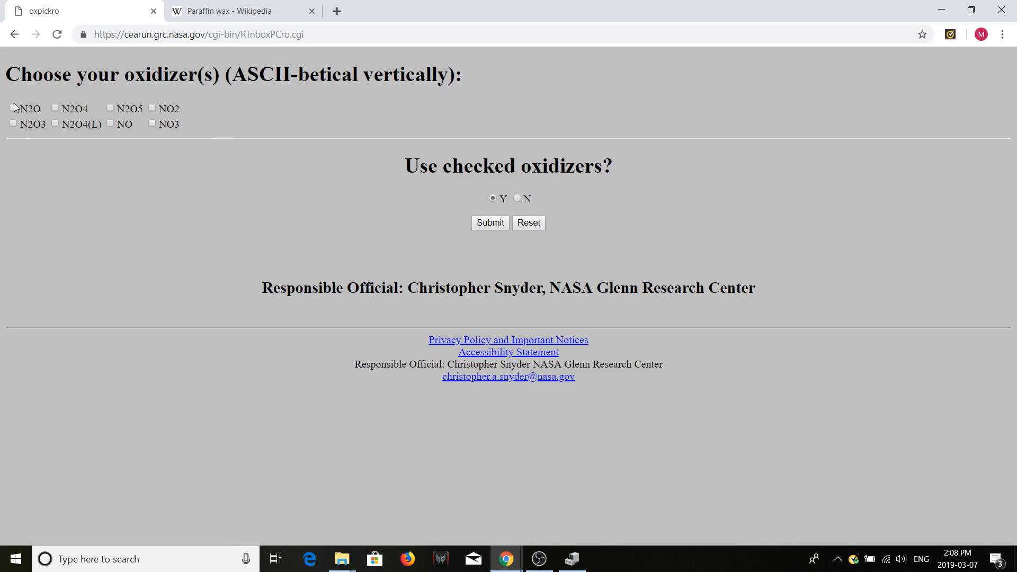
left_click(495, 227)
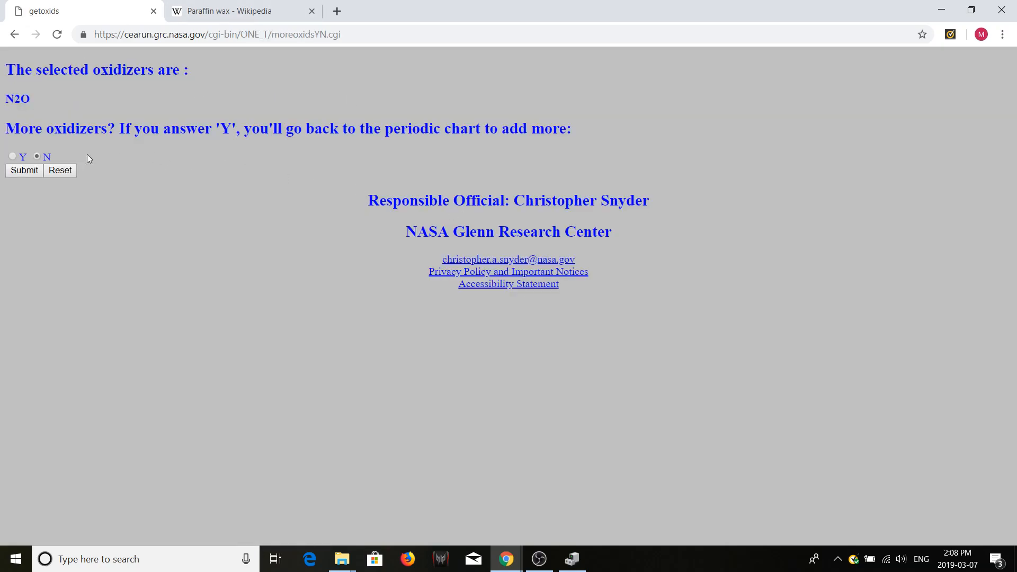
left_click(26, 170)
- Submit the N2O oxidizer component with its temperature kept at 298.15 K
left_click_drag(72, 99, 30, 96)
left_click(158, 223)
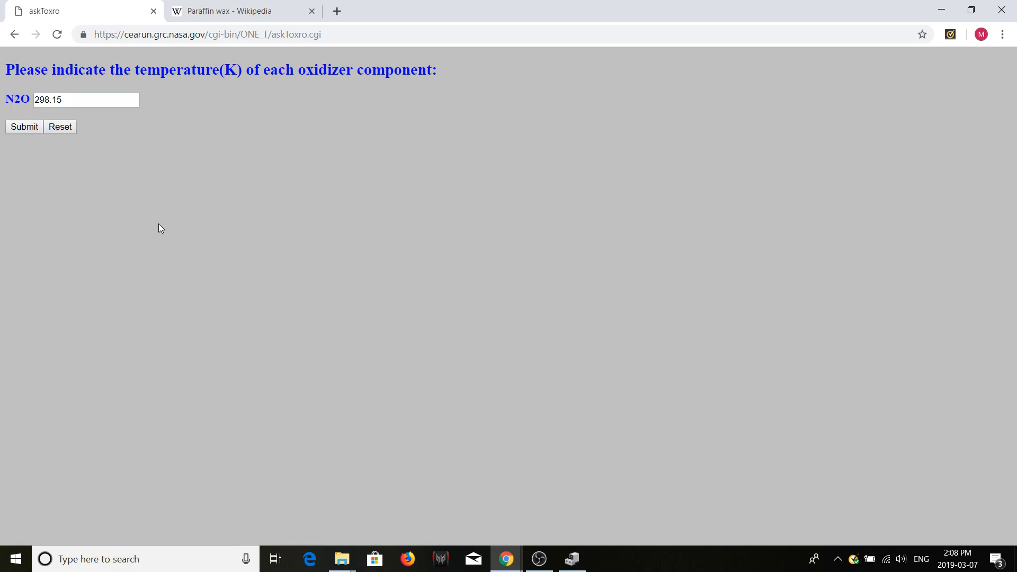
left_click(71, 100)
right_click(24, 103)
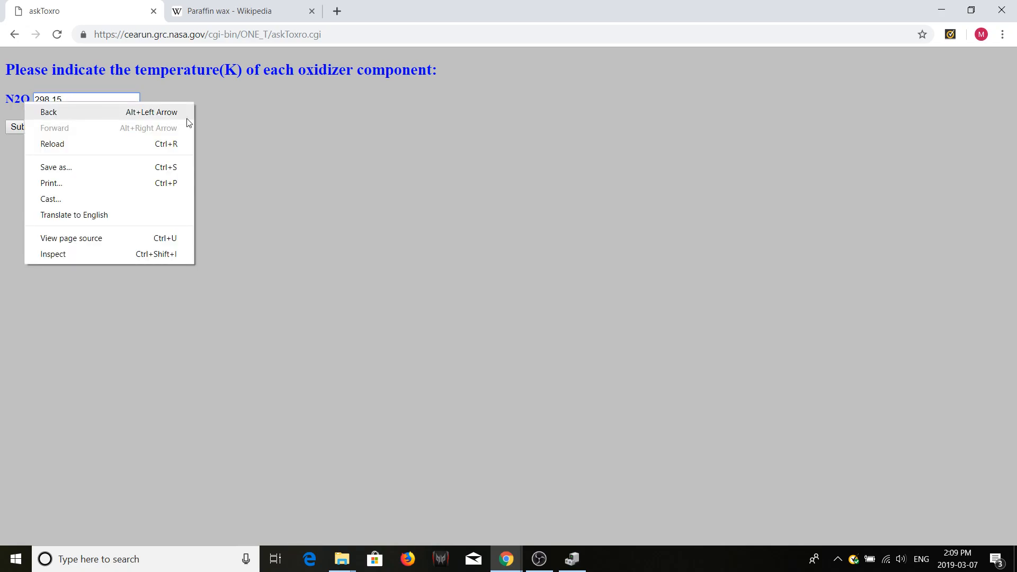
left_click(212, 123)
left_click_drag(68, 99, 30, 94)
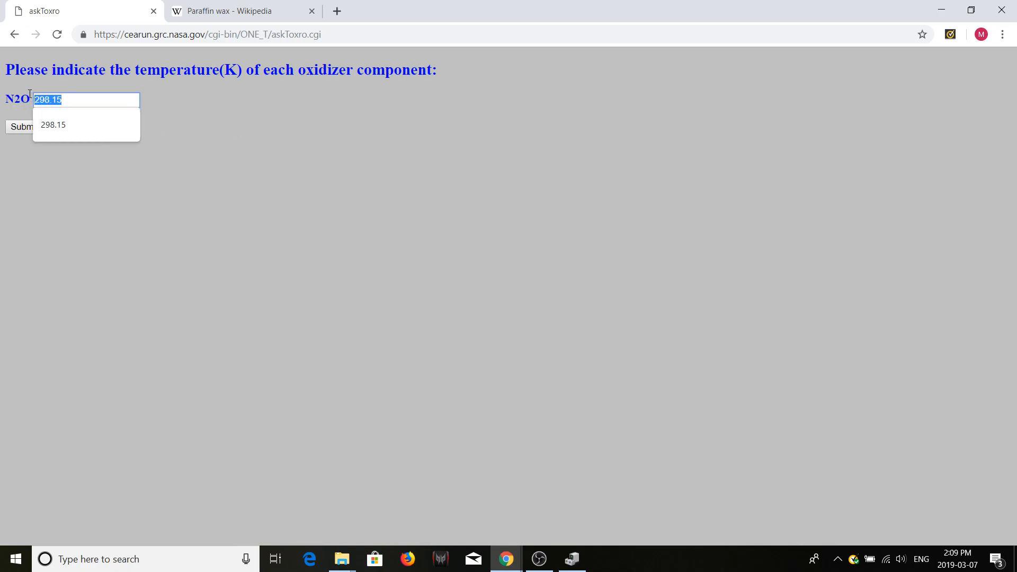
left_click(212, 119)
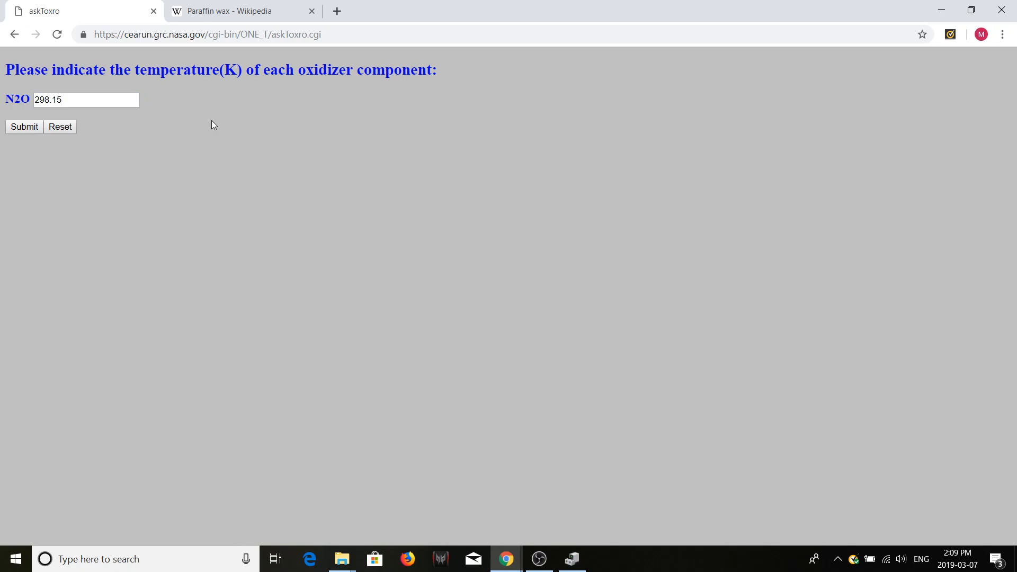
double_click(81, 99)
left_click(156, 175)
left_click_drag(61, 103, 33, 101)
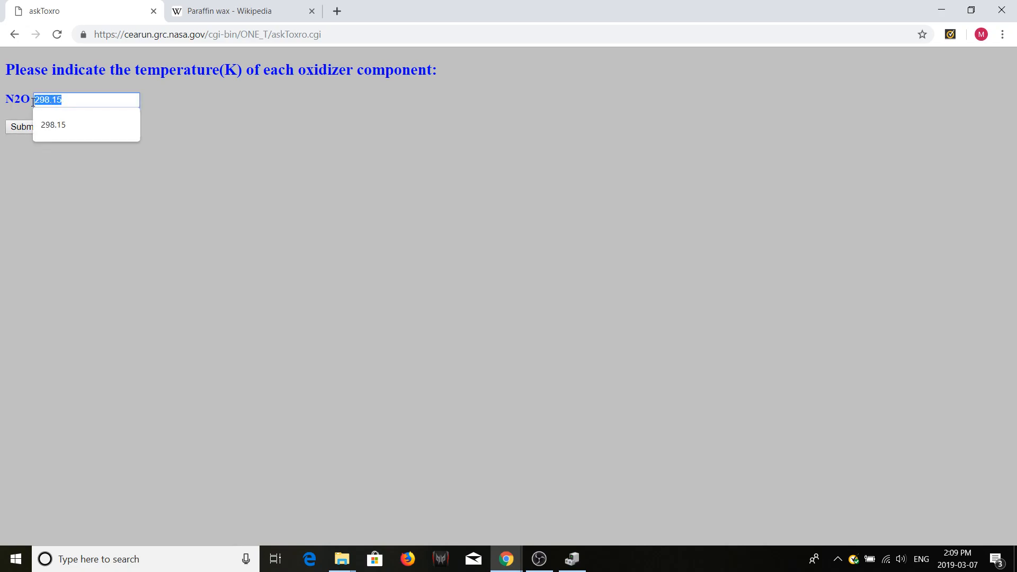
left_click(22, 157)
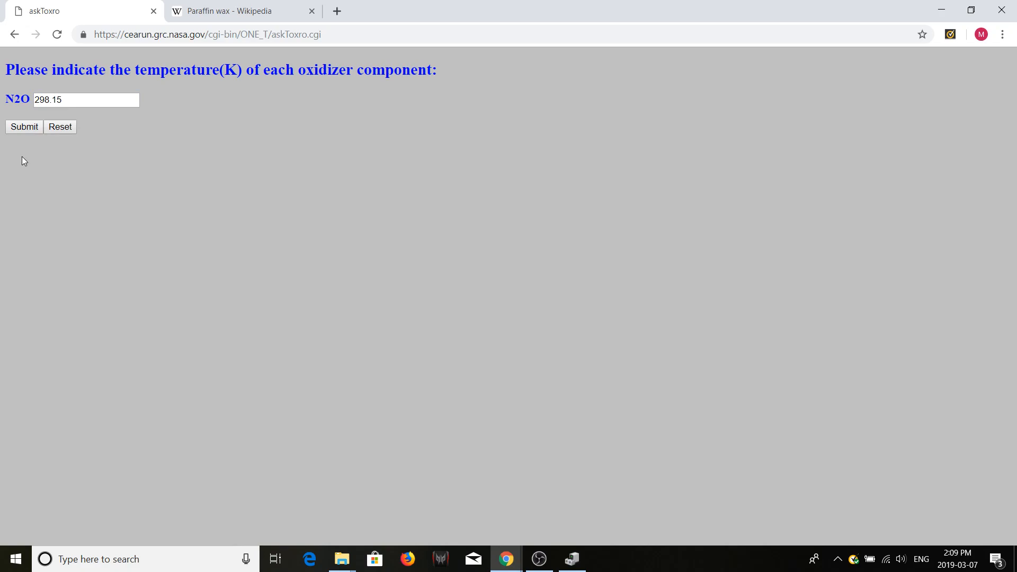
left_click(18, 129)
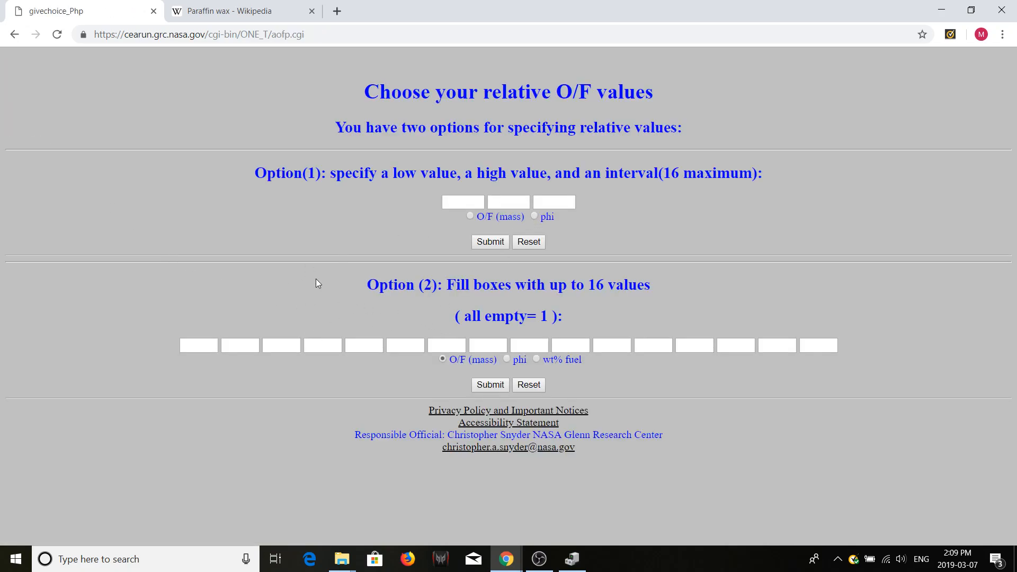
- Specify a single O/F mass ratio of 4.5 under Option (2) and submit it
left_click(200, 343)
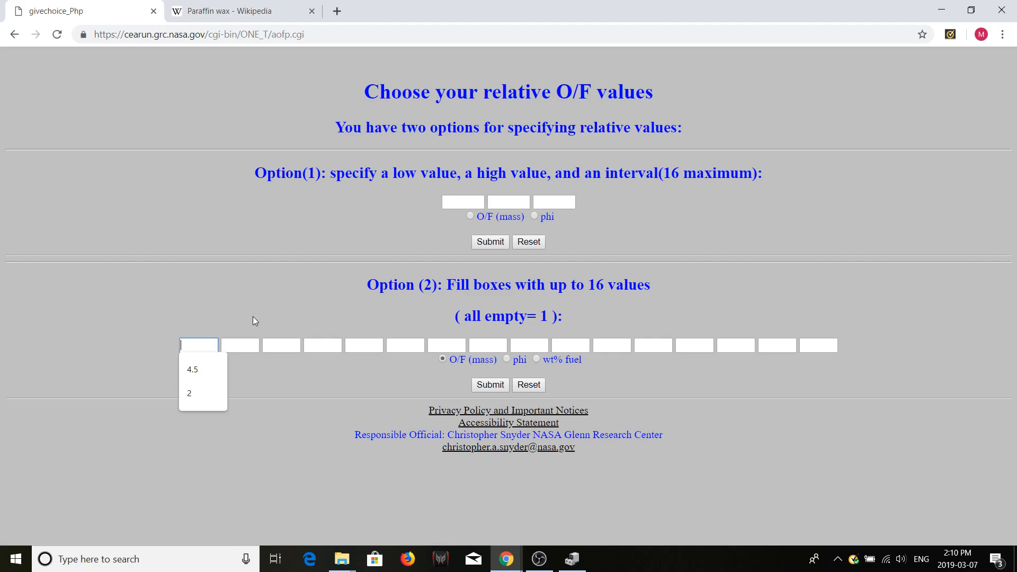
type("4.5")
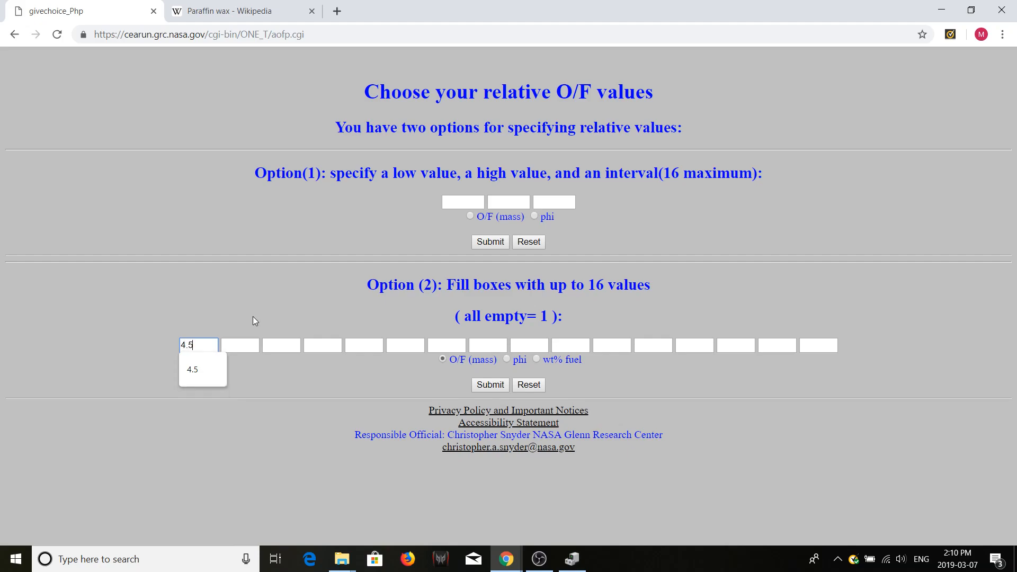
left_click(272, 412)
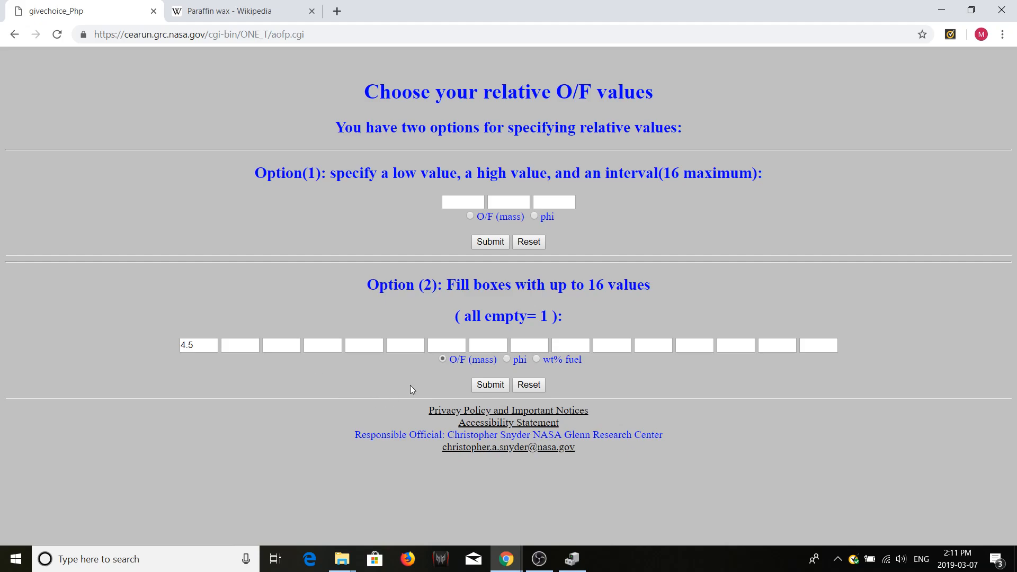
left_click(490, 388)
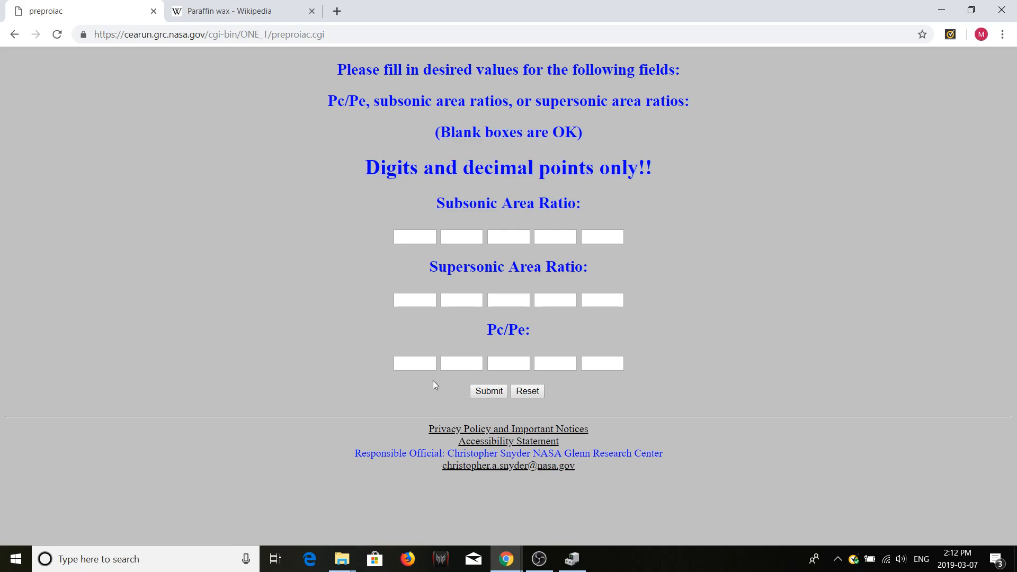
- Submit blank area ratio and Pc/Pe fields, then run CEA without special options or plotting, keeping the trace value at 1 x 10-5
left_click(420, 362)
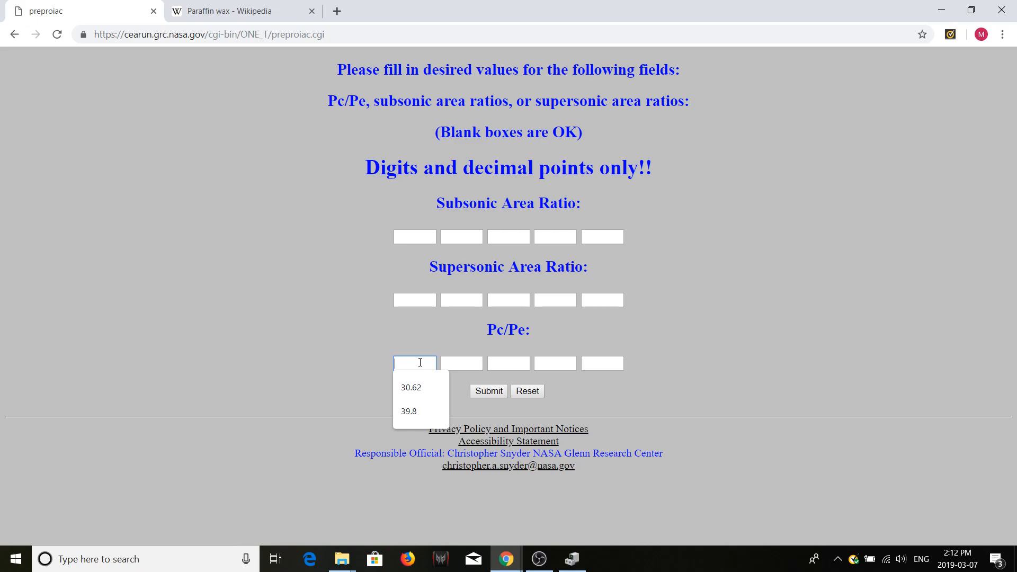
left_click(403, 354)
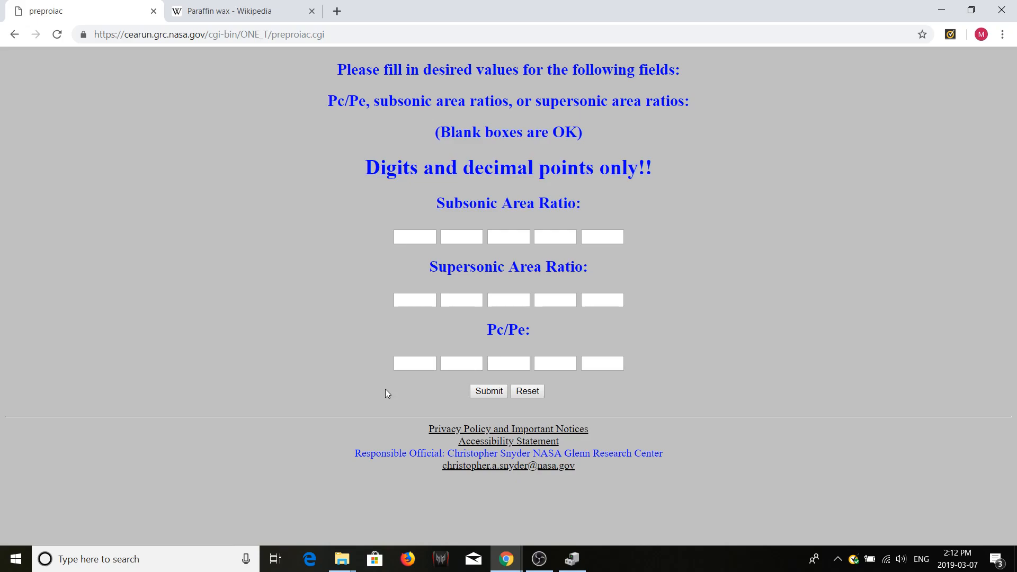
left_click(421, 365)
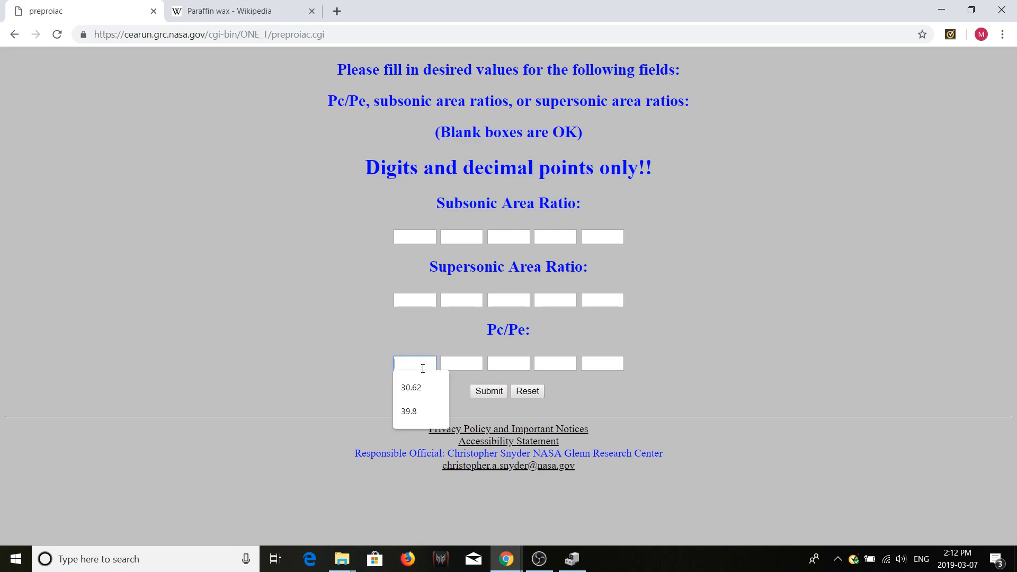
left_click(372, 373)
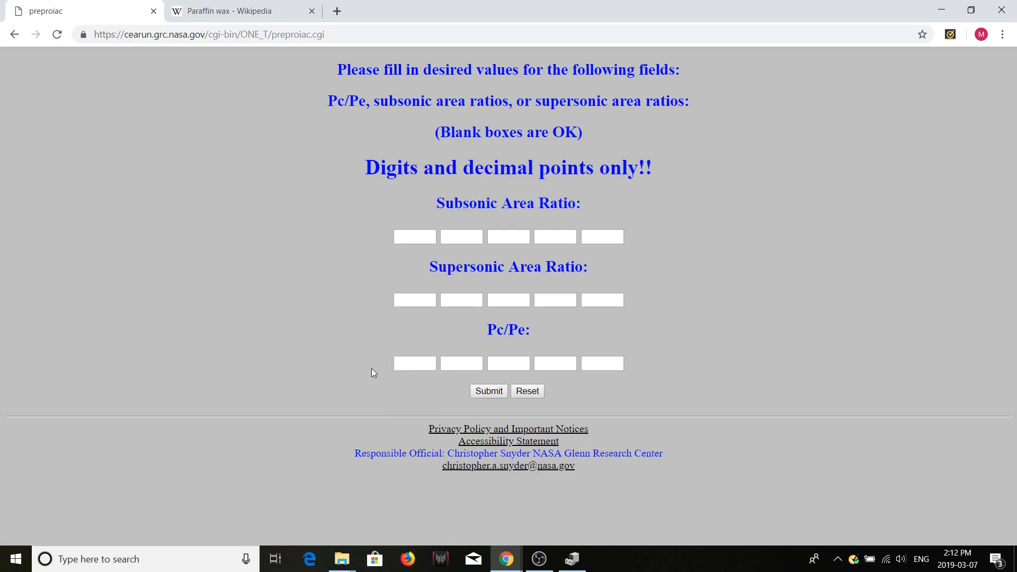
left_click(491, 391)
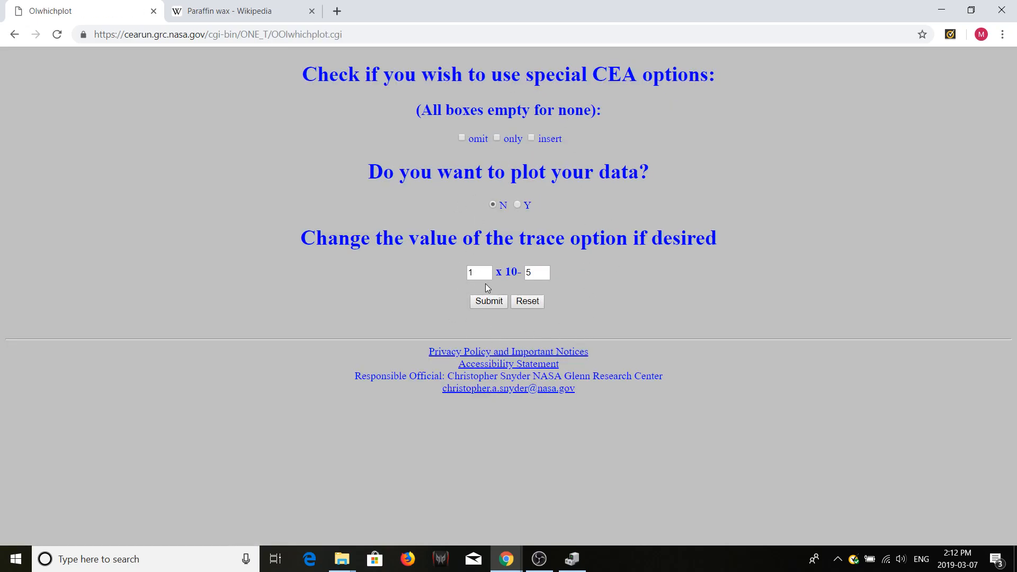
left_click(487, 301)
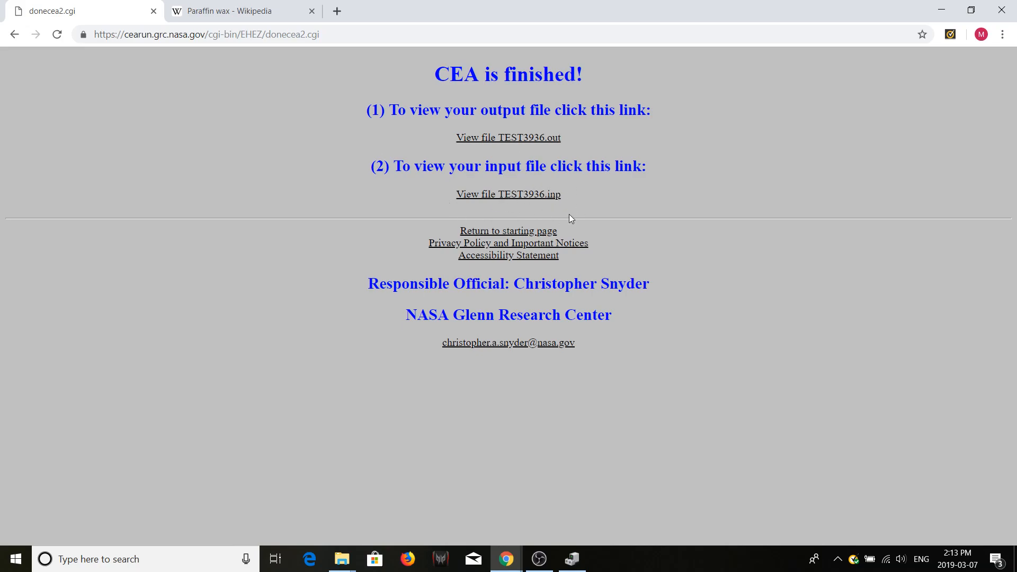
- Open the output file TEST3936.out and review the problem inputs, reactants and overall results
left_click(548, 138)
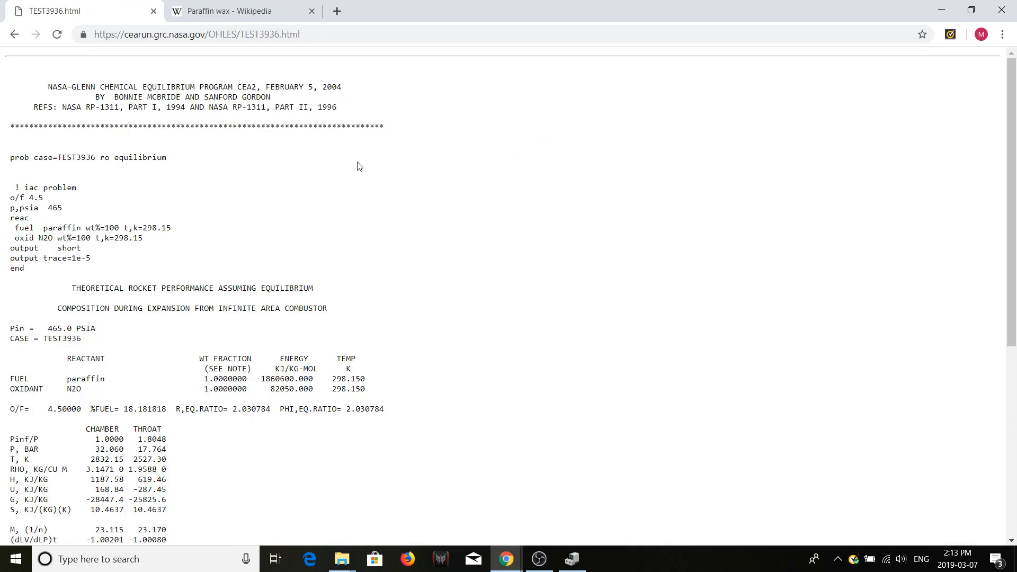
scroll(218, 182, "down", 1)
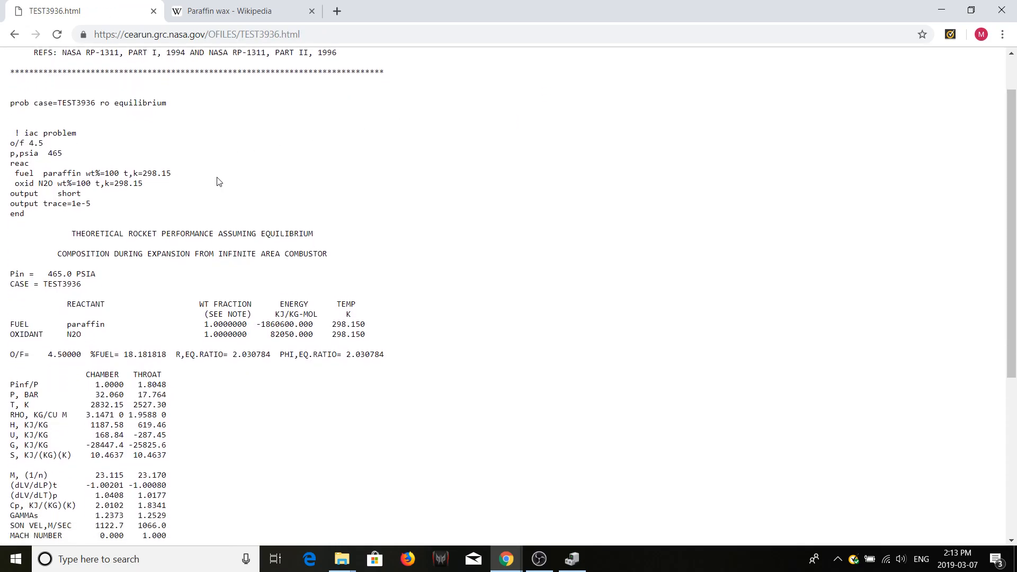
scroll(217, 181, "down", 5)
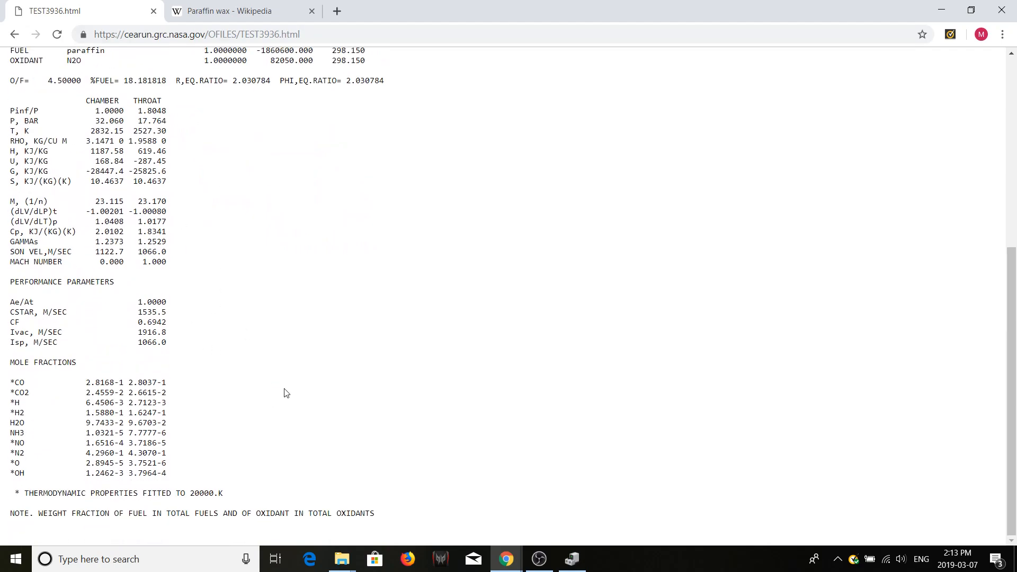
scroll(285, 392, "up", 1)
scroll(285, 393, "up", 4)
scroll(285, 393, "down", 5)
scroll(112, 123, "up", 6)
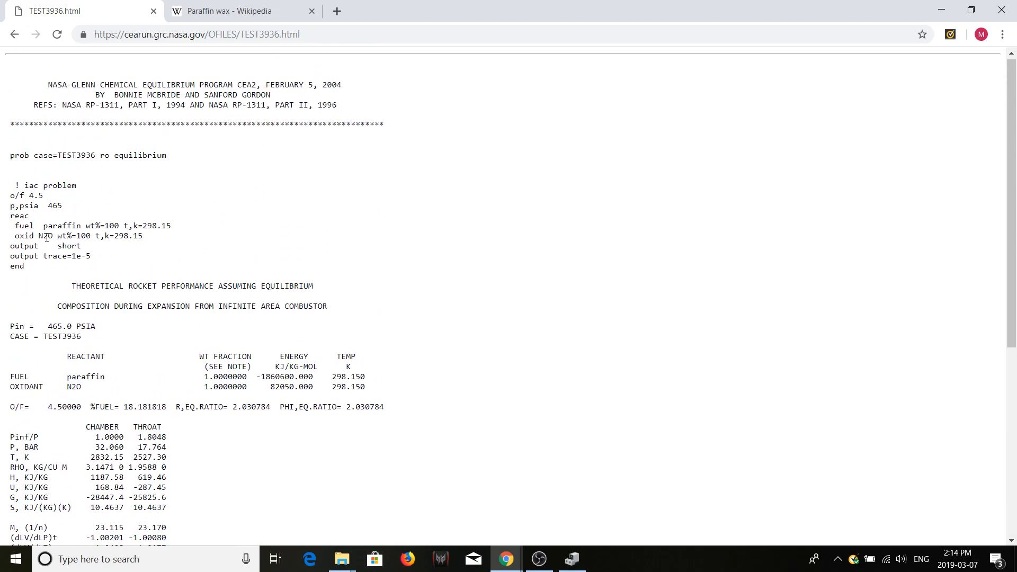
scroll(74, 243, "down", 3)
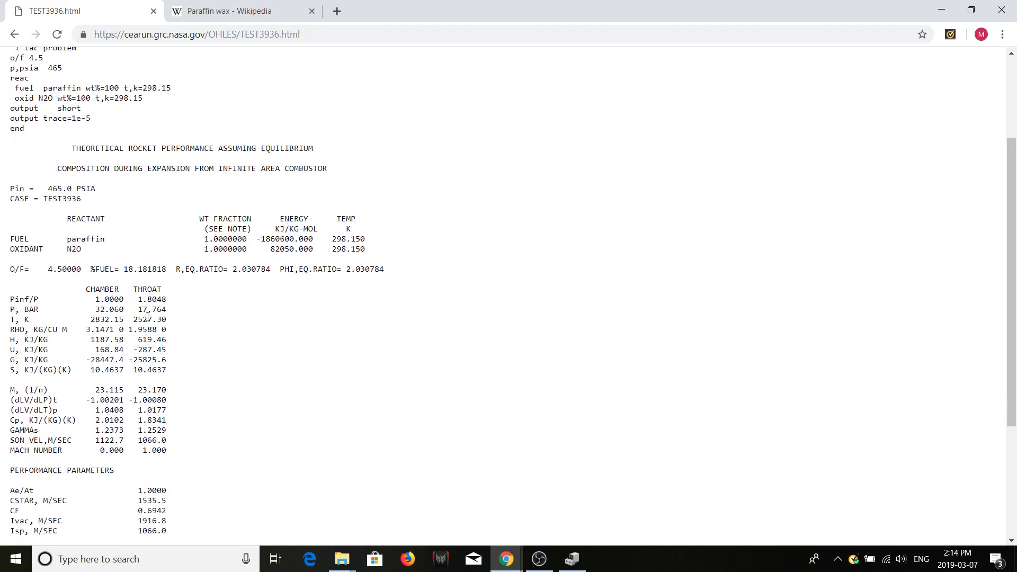
scroll(79, 263, "down", 2)
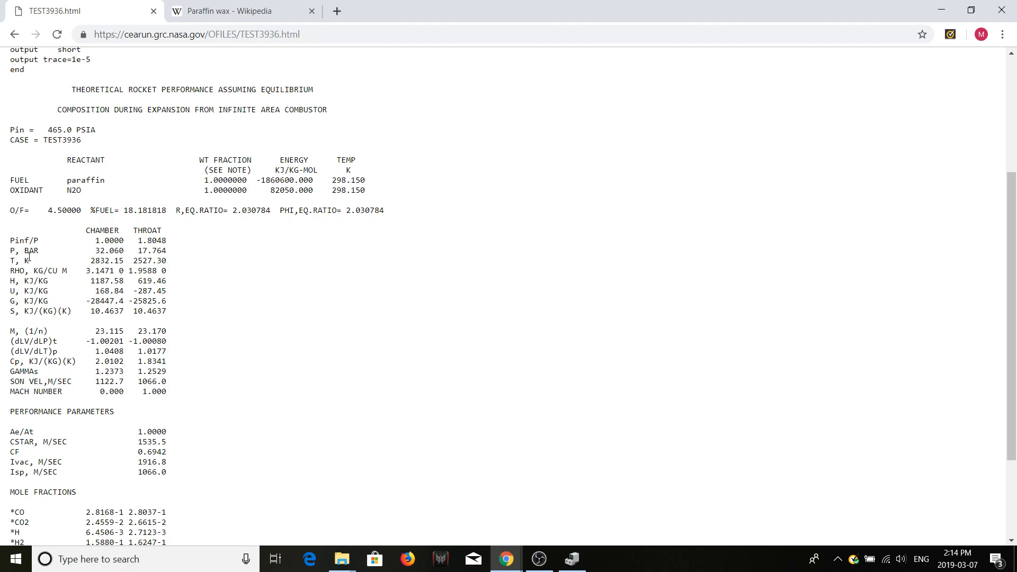
- Examine the chamber and throat pressures in bar and the density row of the results table
left_click_drag(96, 250, 125, 251)
left_click_drag(136, 251, 168, 253)
left_click(202, 234)
left_click_drag(12, 252, 124, 248)
left_click(117, 247)
left_click_drag(173, 251, 139, 249)
left_click(63, 258)
left_click_drag(8, 271, 68, 271)
left_click(69, 270)
- Examine the chamber and throat values of molecular weight M and the (dLV/dLP)t and (dLV/dLT)p derivatives
scroll(213, 357, "down", 2)
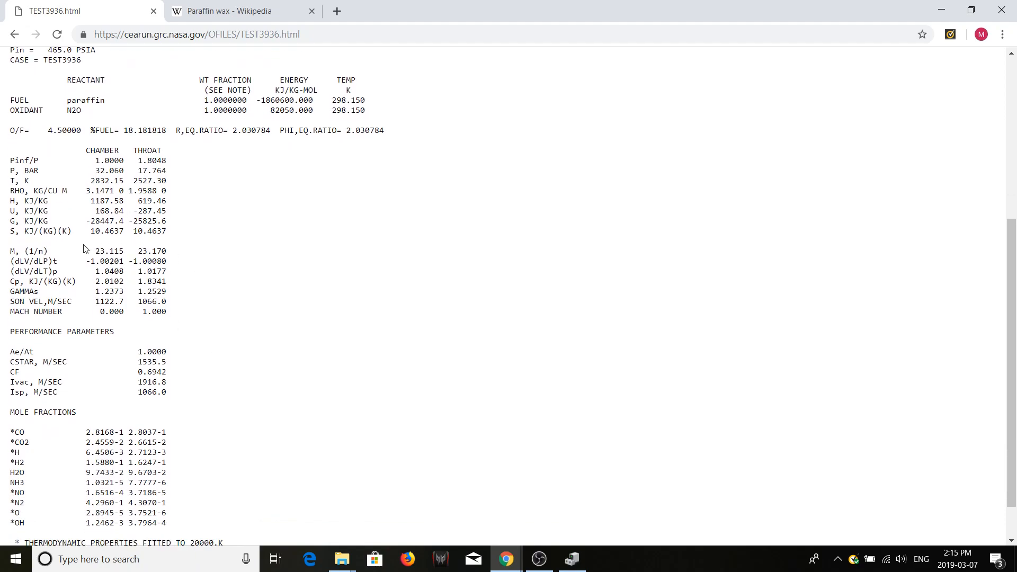
left_click_drag(10, 252, 19, 253)
left_click(32, 252)
left_click_drag(95, 252, 120, 255)
left_click(107, 253)
left_click_drag(96, 253, 127, 253)
left_click_drag(139, 252, 167, 252)
left_click(130, 249)
left_click_drag(96, 261, 153, 261)
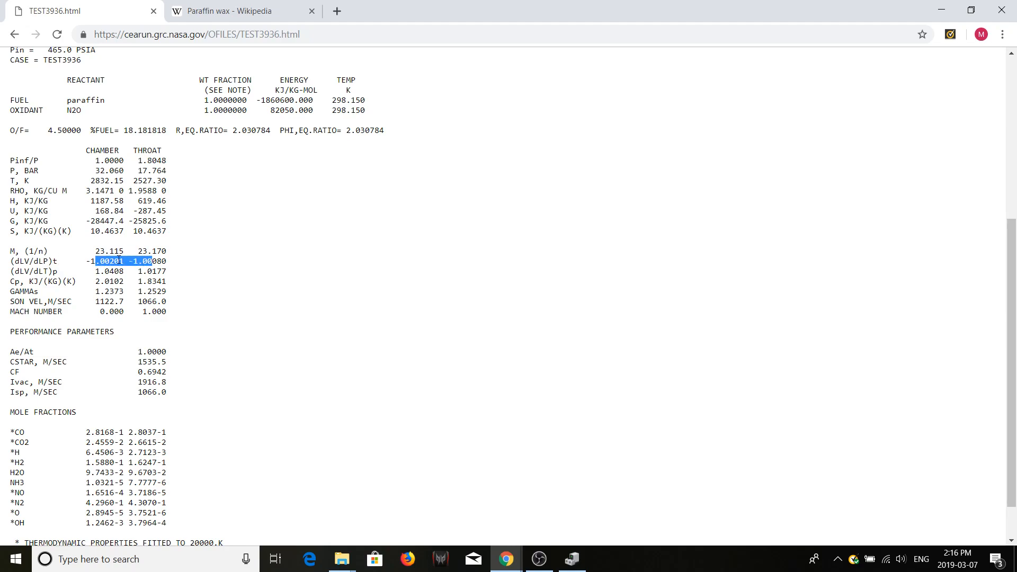
left_click(110, 267)
left_click_drag(98, 272, 167, 268)
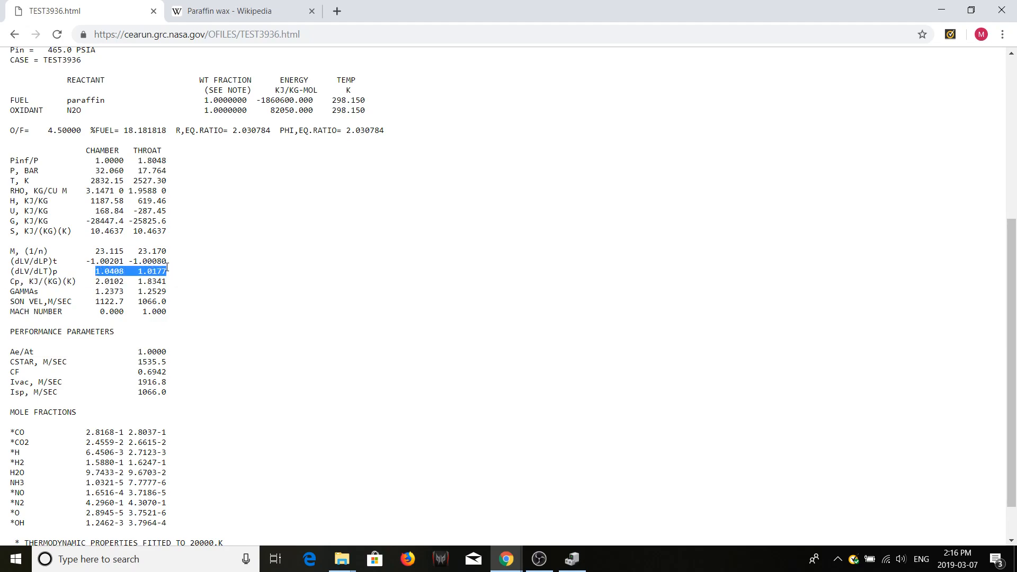
left_click(134, 269)
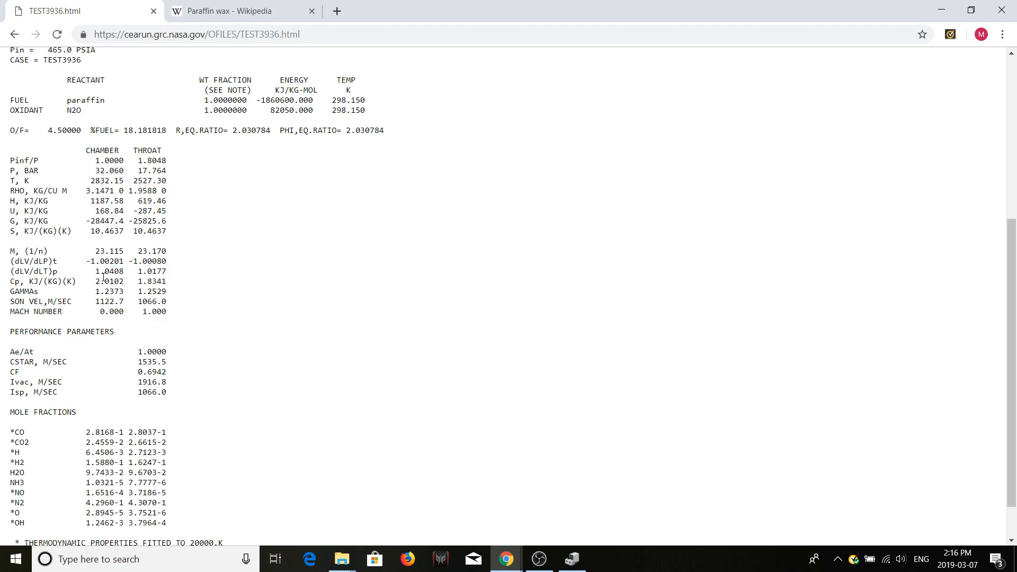
- Examine the GAMMAs and sonic velocity rows for the chamber and throat
left_click_drag(13, 291, 176, 297)
left_click(40, 295)
left_click(177, 297)
left_click_drag(96, 301, 126, 300)
double_click(139, 302)
left_click(157, 300)
left_click_drag(124, 303, 98, 304)
left_click(128, 307)
- Examine the CSTAR and CF performance parameters and the mole fractions of the combustion products
left_click_drag(137, 363, 166, 363)
left_click(167, 363)
left_click_drag(167, 363, 137, 364)
left_click_drag(167, 373, 137, 374)
left_click(142, 381)
scroll(188, 413, "down", 2)
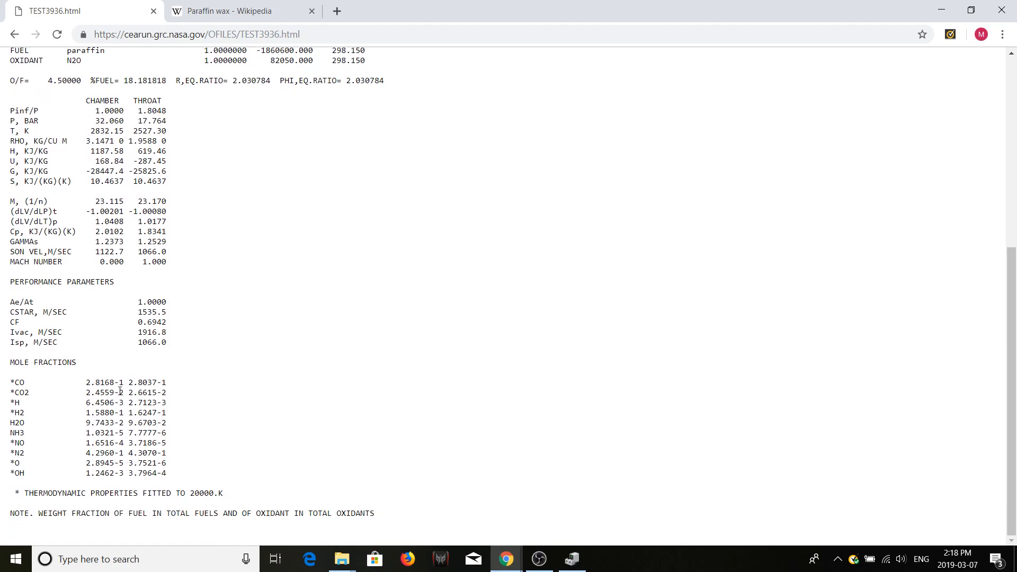
left_click_drag(87, 382, 176, 475)
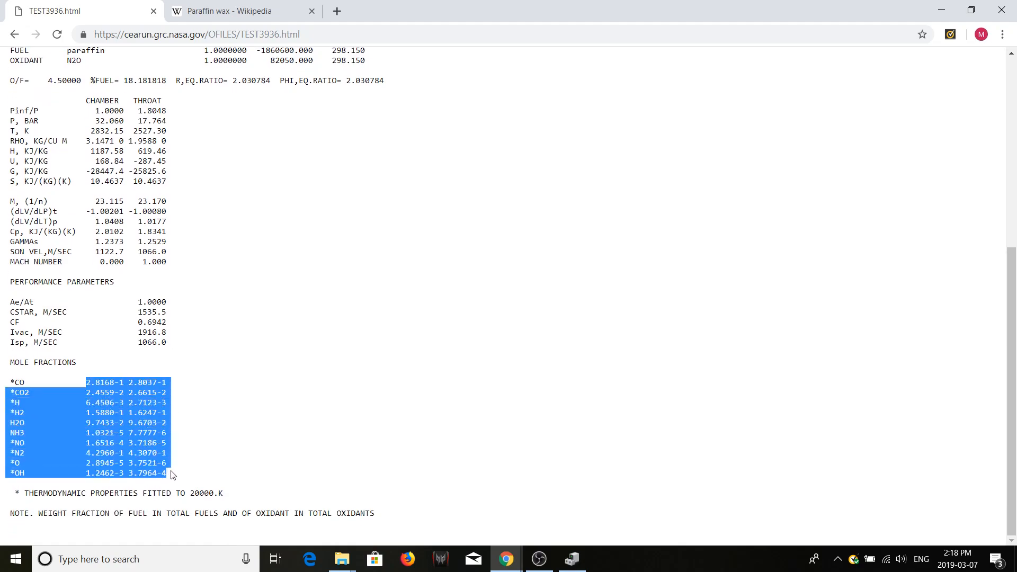
left_click(184, 480)
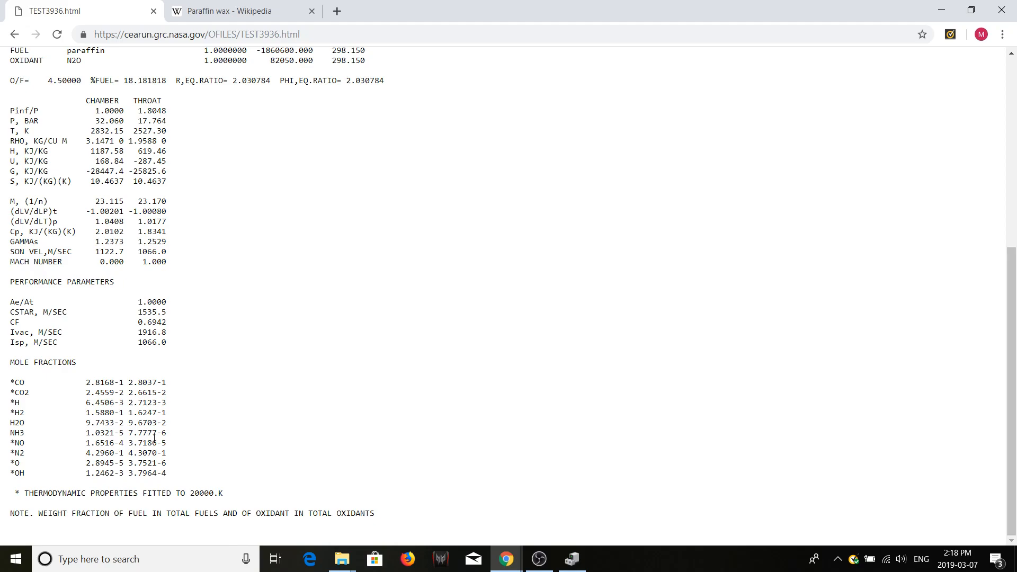
- Return to the GAMMAs row and compare its chamber and throat values
scroll(206, 475, "up", 3)
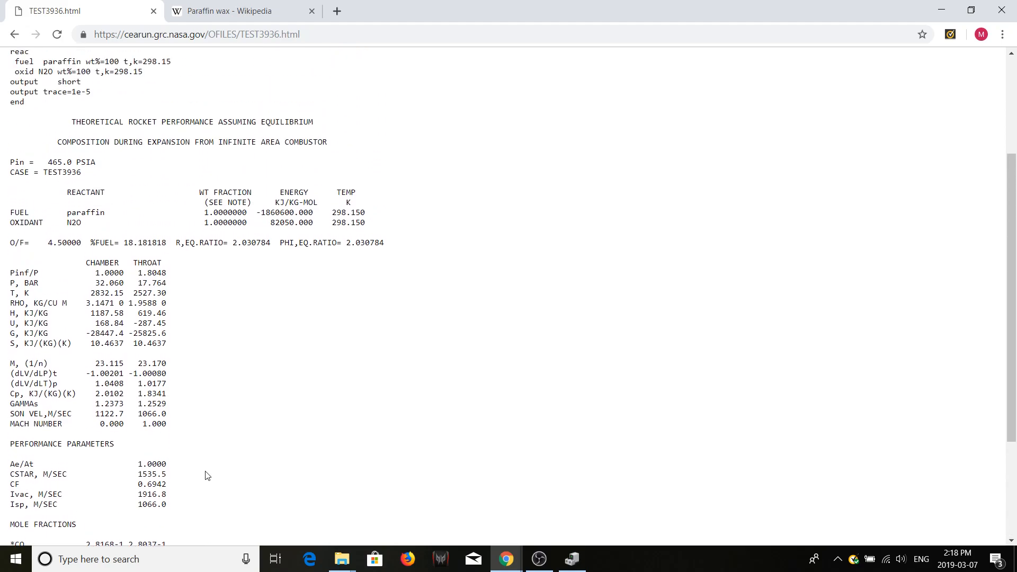
scroll(206, 475, "down", 3)
scroll(205, 475, "up", 1)
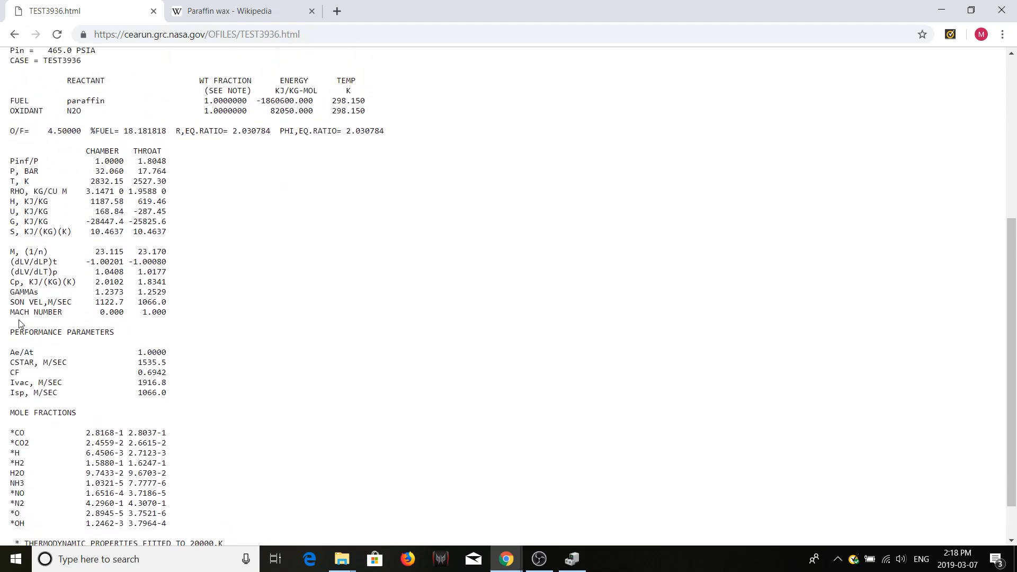
left_click_drag(12, 297, 168, 294)
left_click(12, 291)
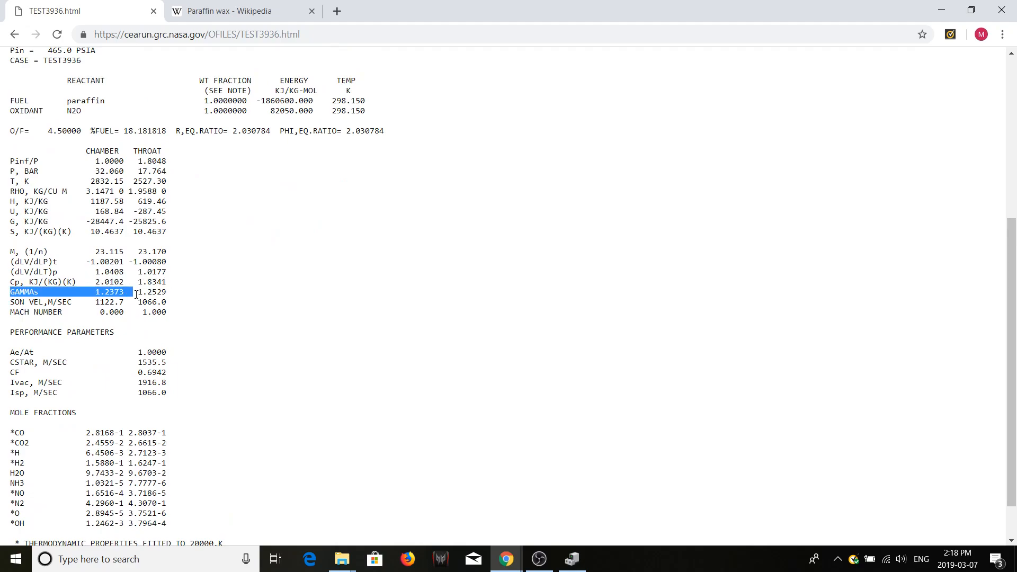
left_click(168, 294)
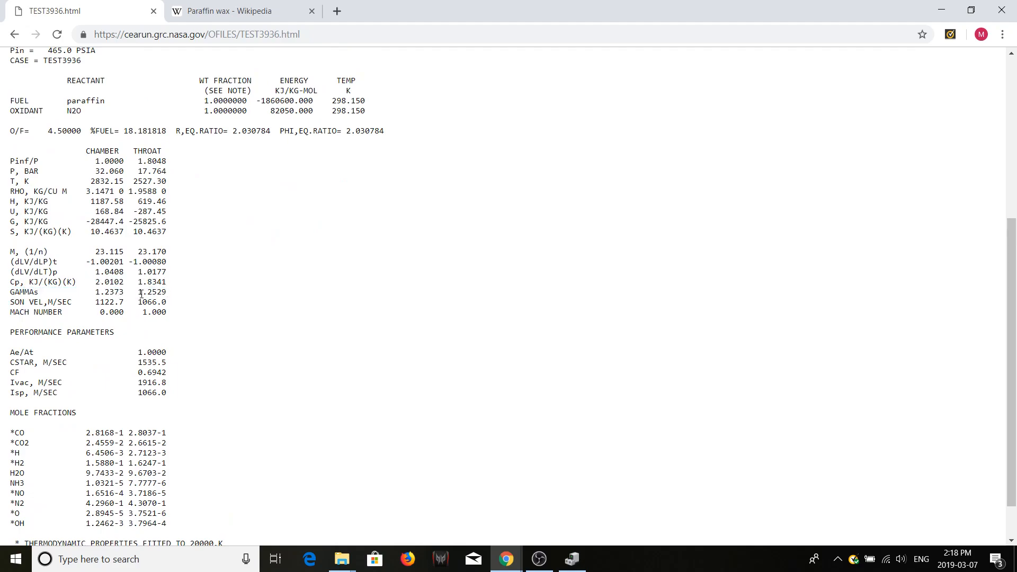
- Highlight the chamber and throat GAMMAs values and the sonic velocity row to compare them
scroll(169, 289, "up", 1)
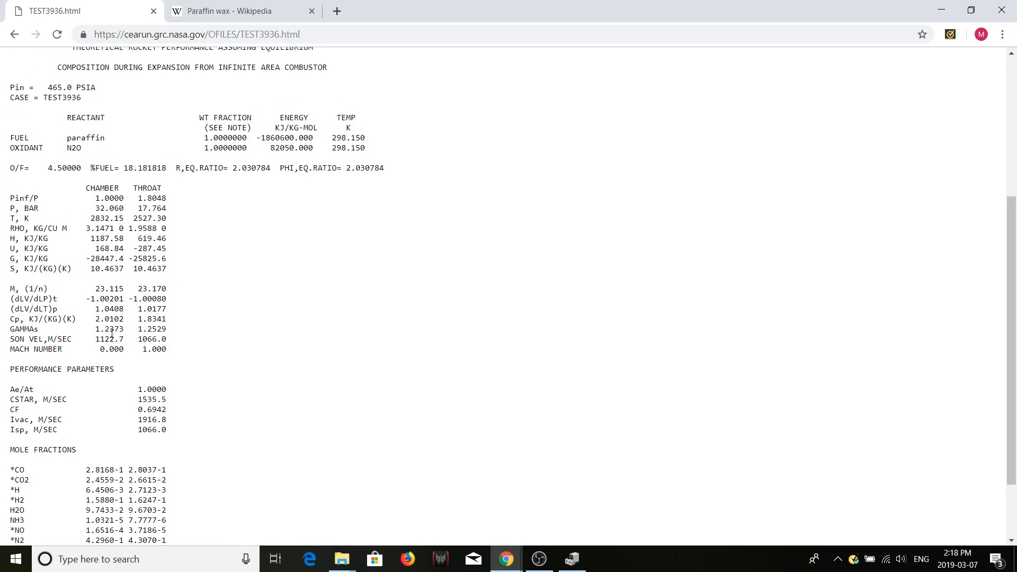
left_click_drag(96, 329, 125, 330)
left_click_drag(141, 330, 169, 330)
left_click_drag(95, 339, 175, 345)
left_click(174, 345)
scroll(170, 341, "up", 2)
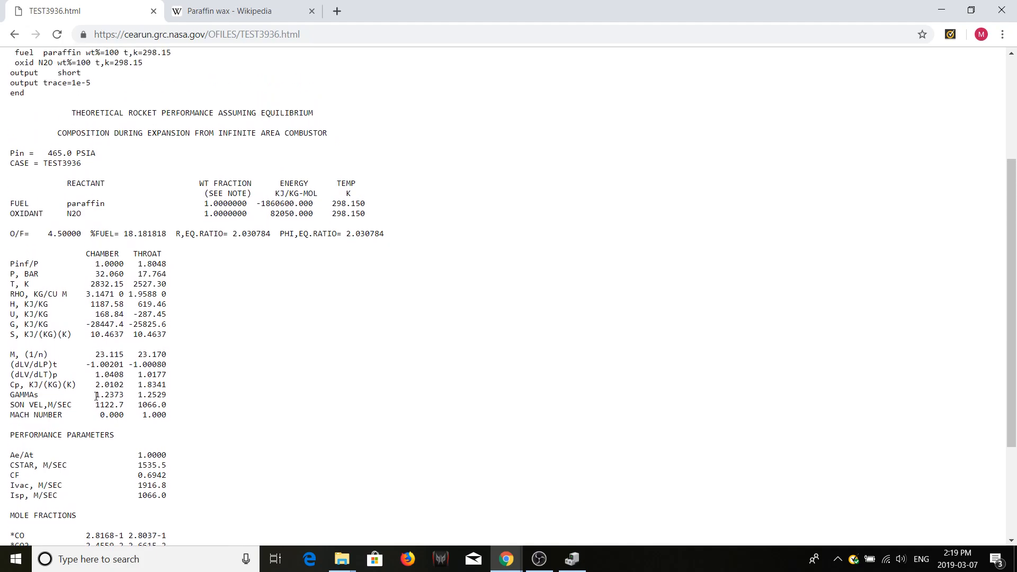
- Highlight and compare the chamber and throat values of molecular weight M, density RHO, temperature T and pressure P in turn
left_click_drag(96, 354, 168, 354)
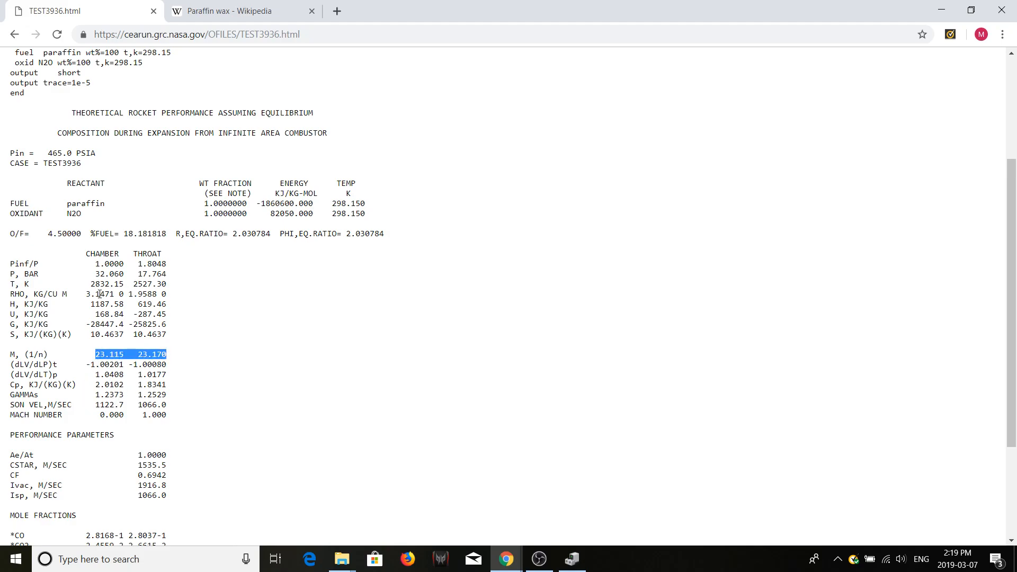
scroll(78, 325, "down", 1)
left_click_drag(86, 286, 164, 283)
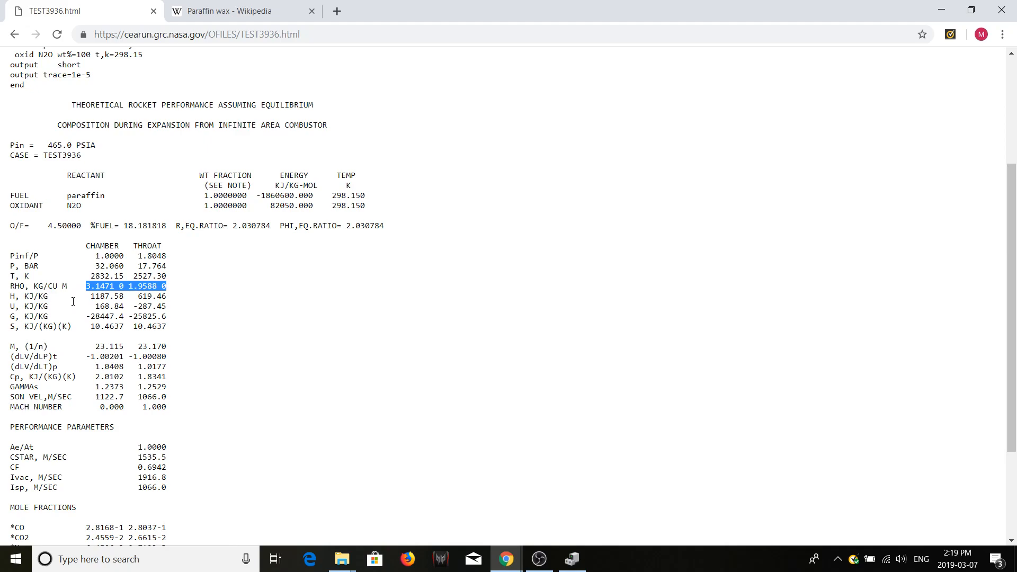
left_click_drag(86, 276, 176, 276)
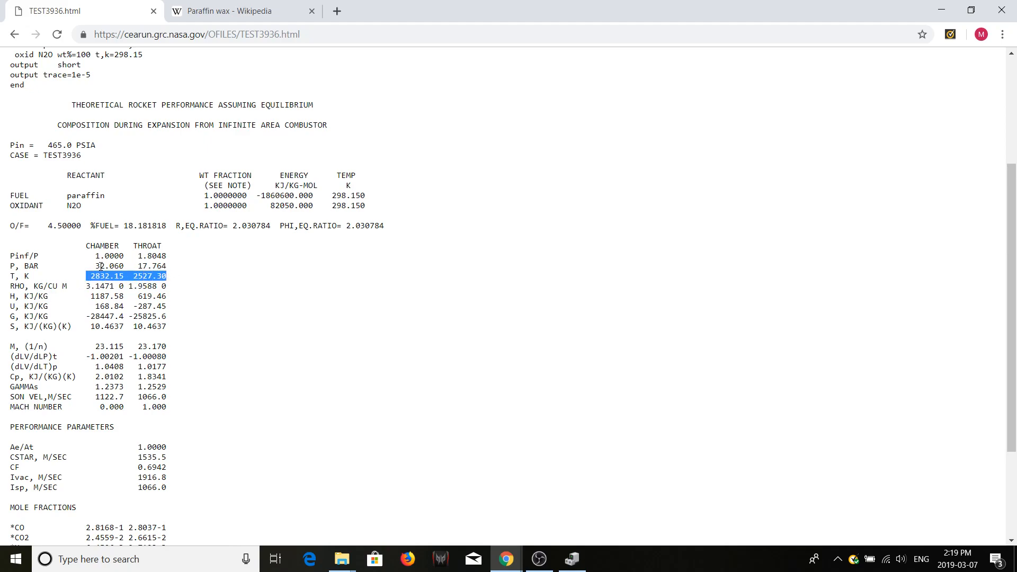
left_click_drag(96, 266, 178, 268)
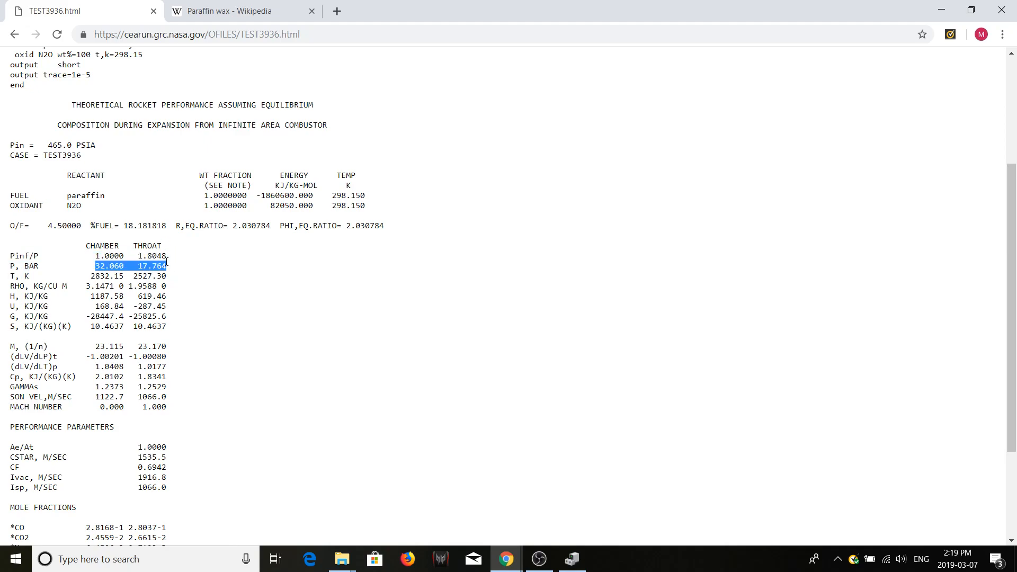
left_click(181, 294)
- Examine the Ae/At area ratio under the performance parameters, highlighting its value and the Ae term
scroll(272, 428, "down", 3)
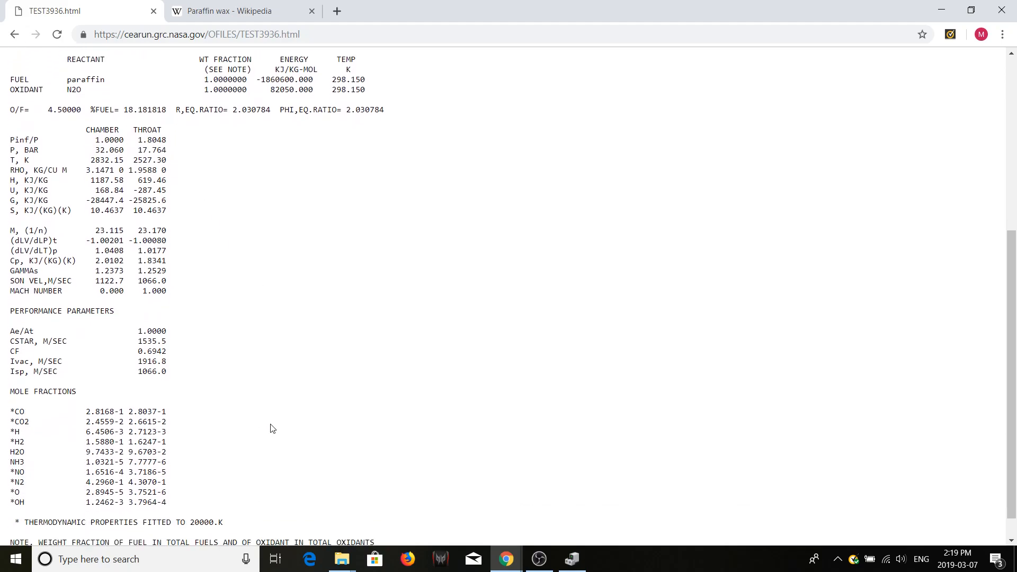
left_click_drag(138, 303, 161, 300)
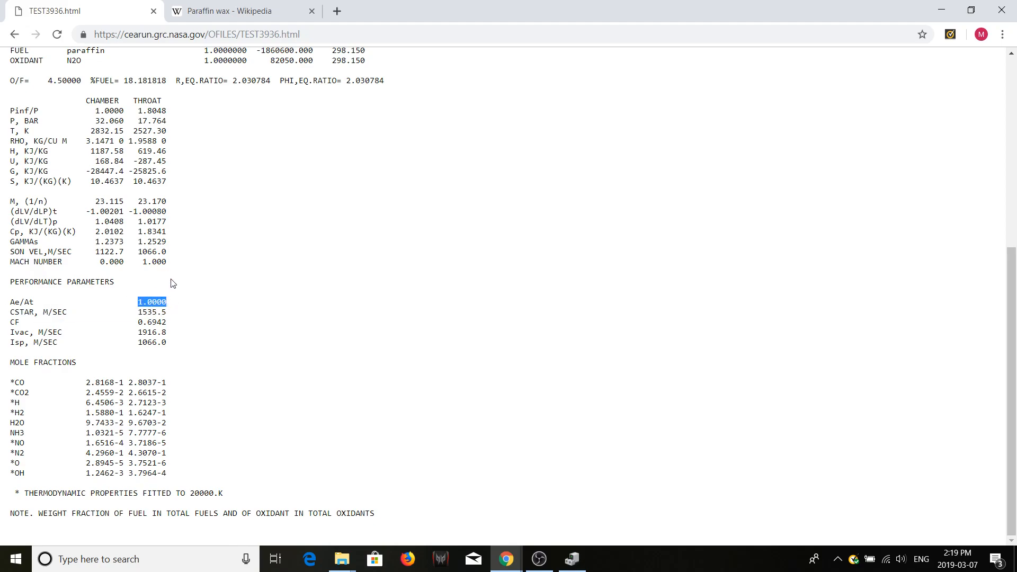
left_click(20, 303)
left_click_drag(20, 303, 10, 304)
- Review the whole output report once more, from the problem input listing to the mole fractions and closing note
scroll(180, 303, "up", 3)
scroll(180, 303, "down", 3)
scroll(180, 303, "up", 6)
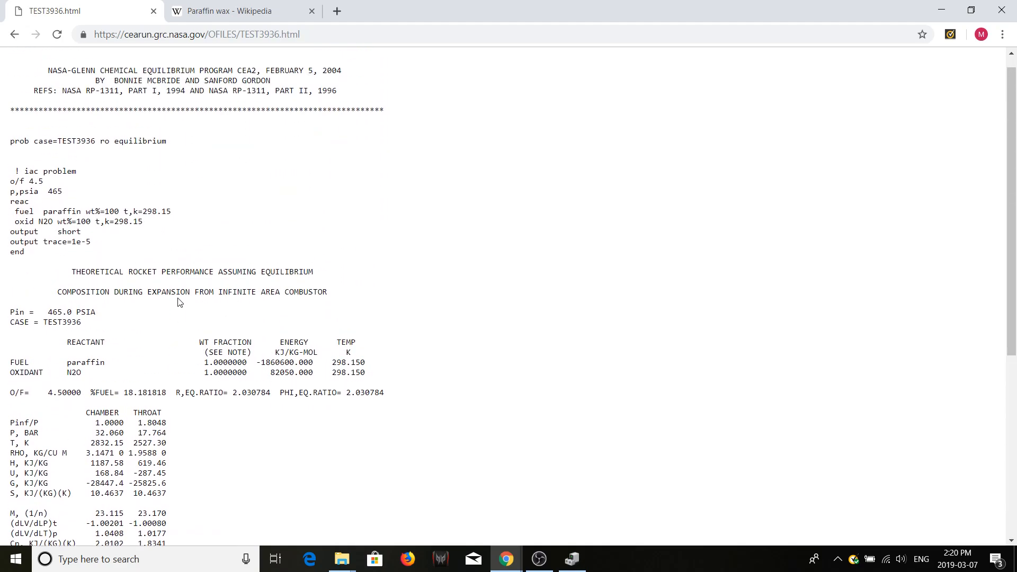
scroll(180, 303, "down", 6)
scroll(178, 303, "up", 6)
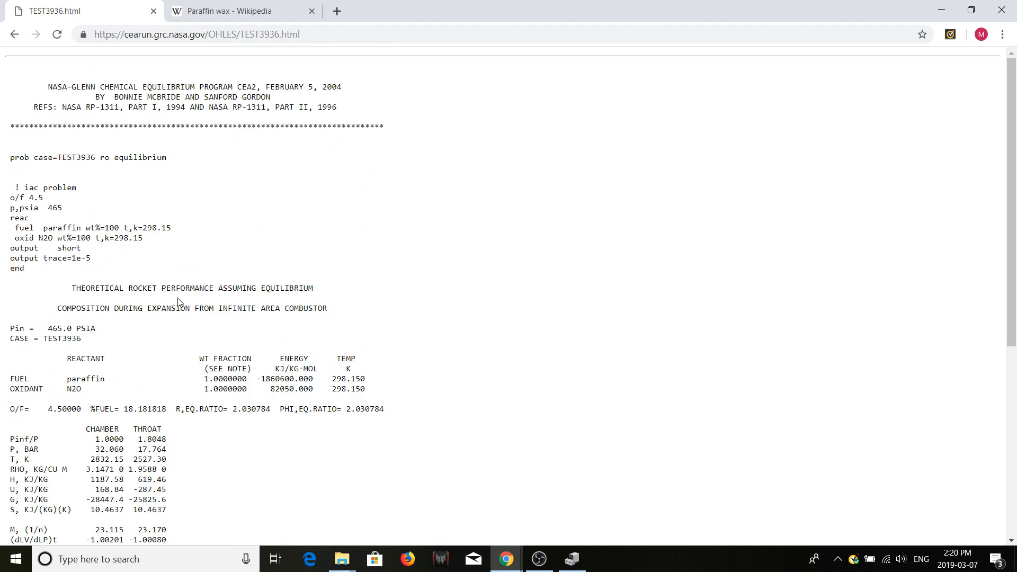
scroll(178, 302, "down", 6)
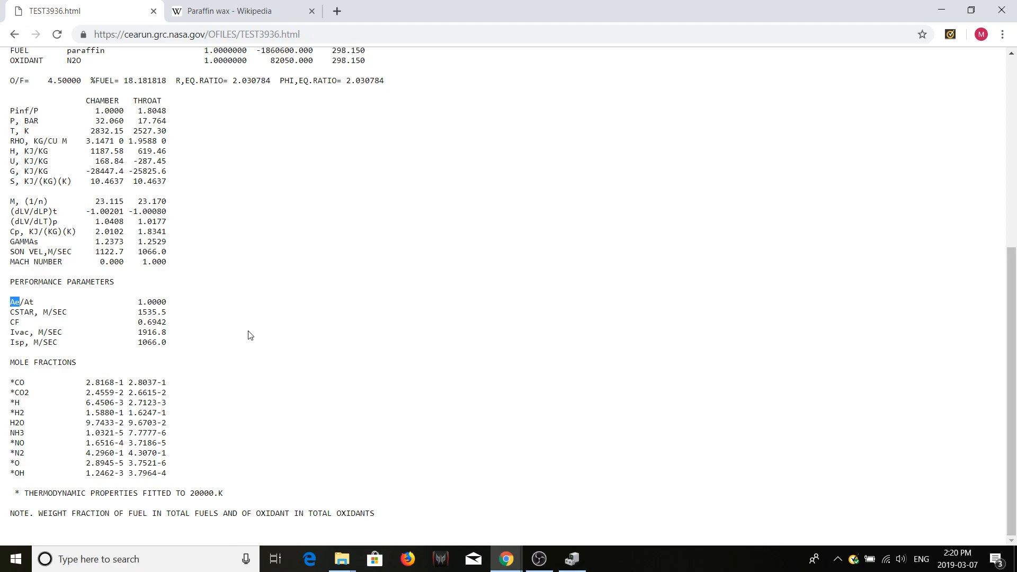